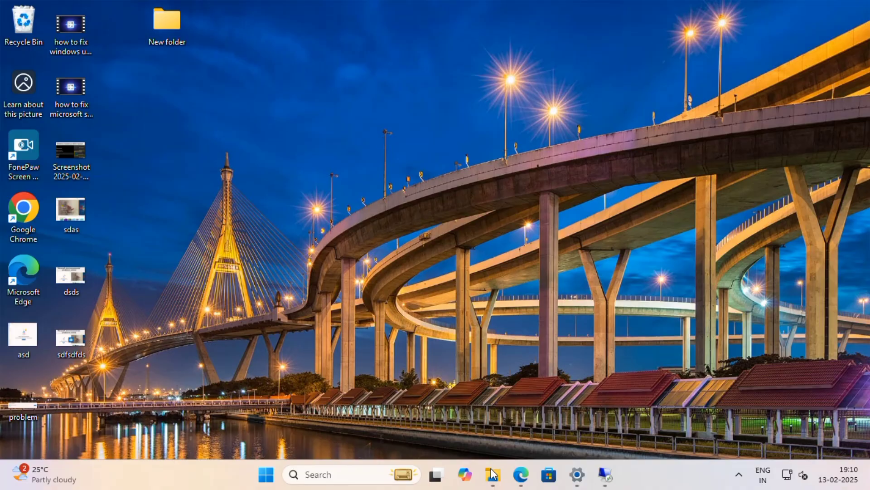
Step: Create a new folder on the desktop and name it MS OFFICE 2024
{"action": "left_click", "coordinate": [489, 458]}
{"action": "right_click", "coordinate": [457, 339]}
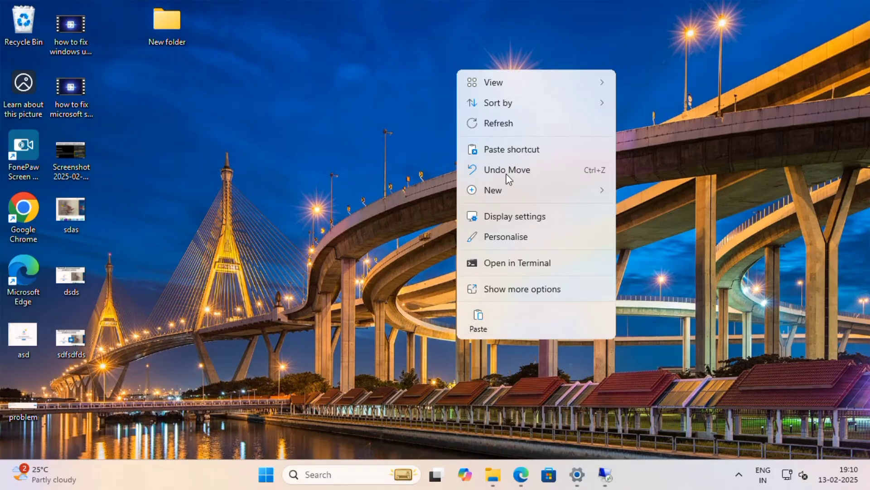
{"action": "left_click", "coordinate": [412, 260]}
{"action": "right_click", "coordinate": [412, 260]}
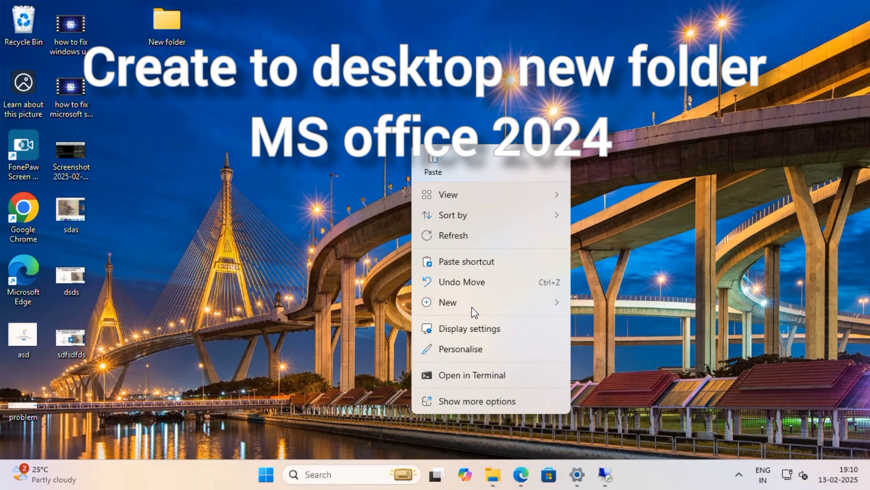
{"action": "left_click", "coordinate": [474, 312]}
{"action": "left_click", "coordinate": [621, 76]}
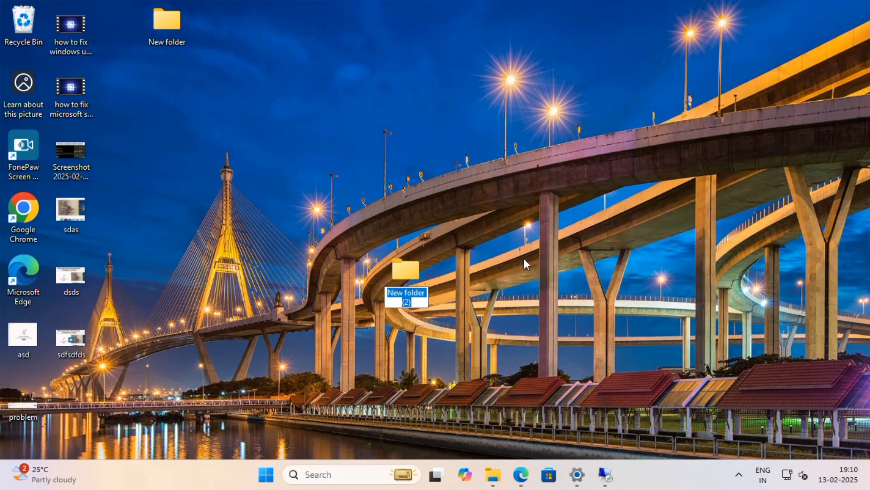
{"action": "type", "text": "MS OFF"}
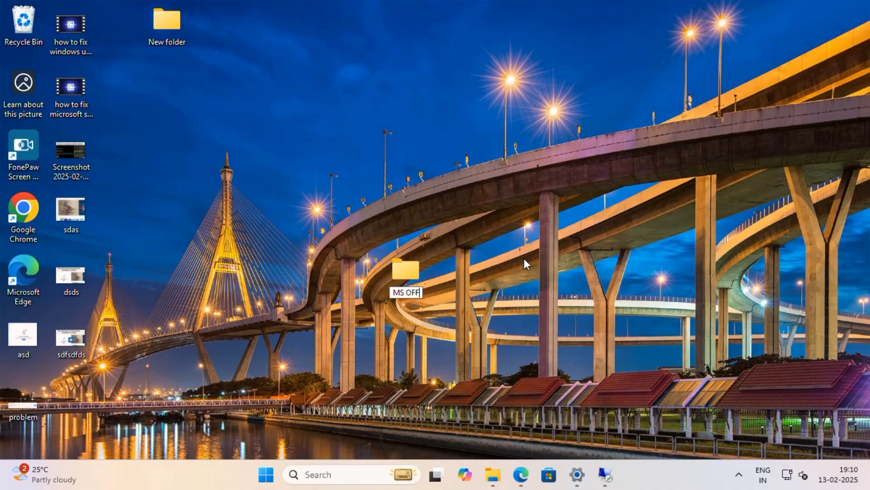
{"action": "type", "text": "ICE 2024"}
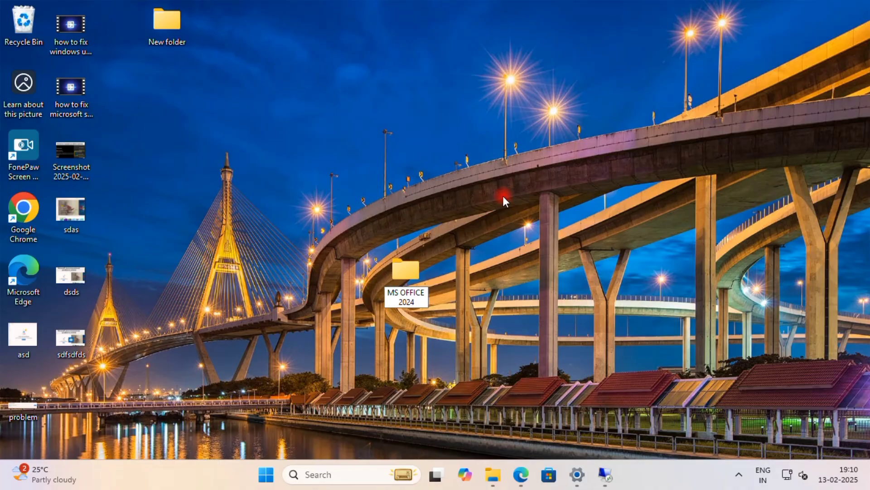
{"action": "key", "text": "Return"}
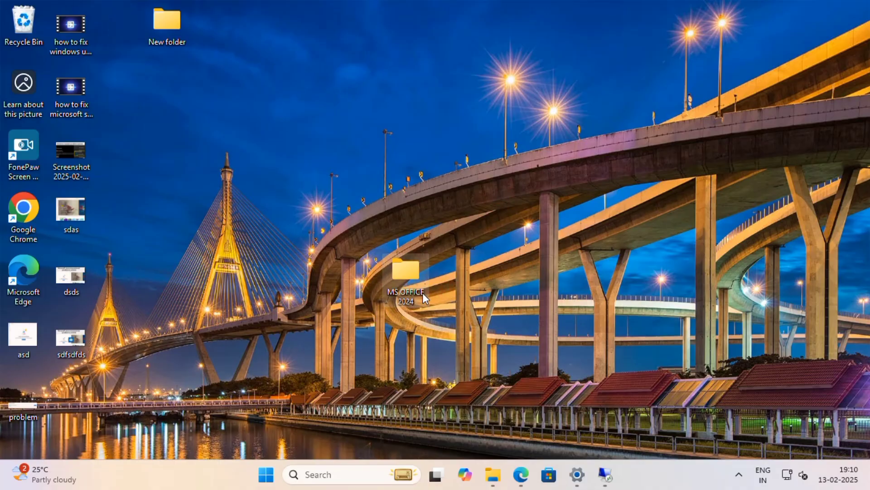
{"action": "left_click_drag", "start_coordinate": [420, 282], "coordinate": [360, 138]}
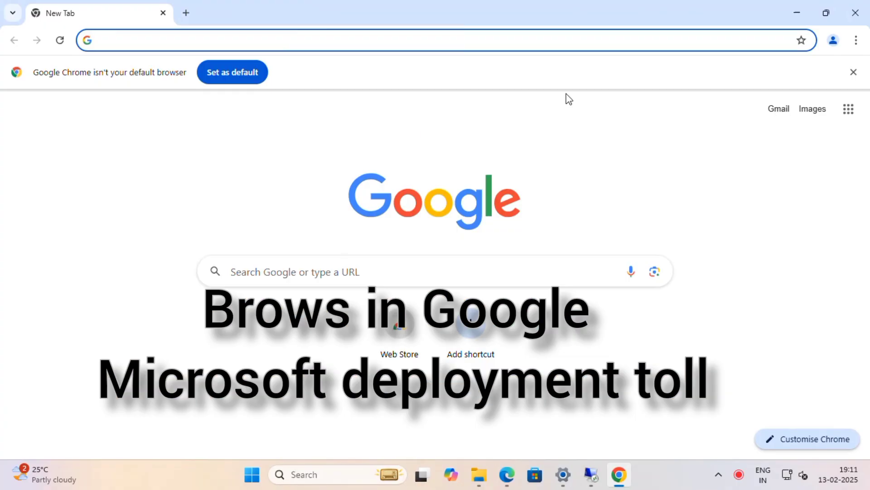
Step: Dismiss the default browser notice in Chrome and search Google for "office deployment tool"
{"action": "left_click", "coordinate": [853, 73]}
{"action": "left_click", "coordinate": [657, 41]}
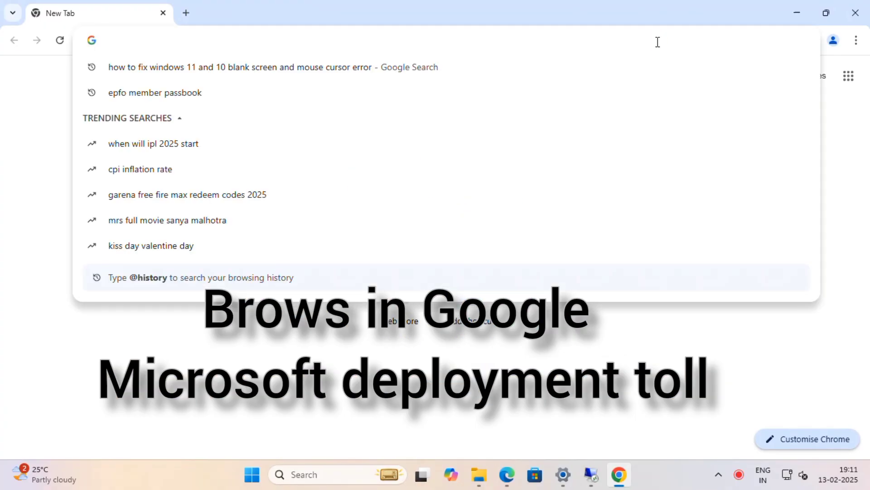
{"action": "type", "text": "office de"}
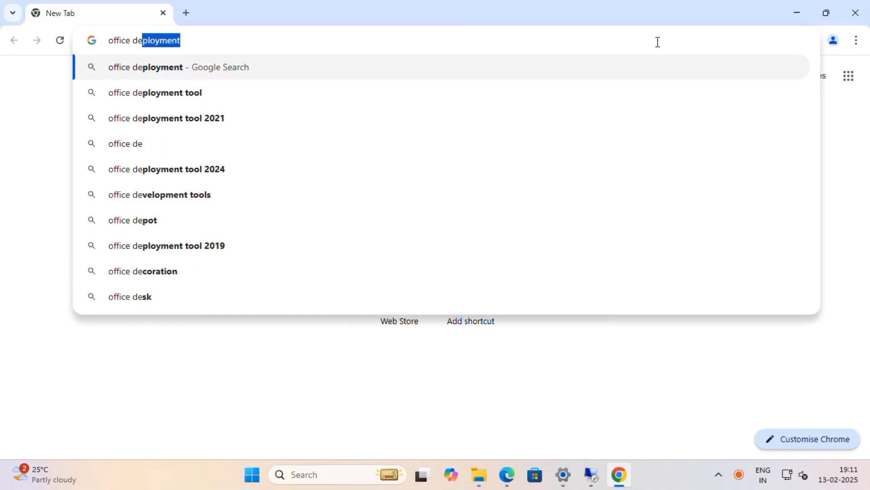
{"action": "key", "text": "Down"}
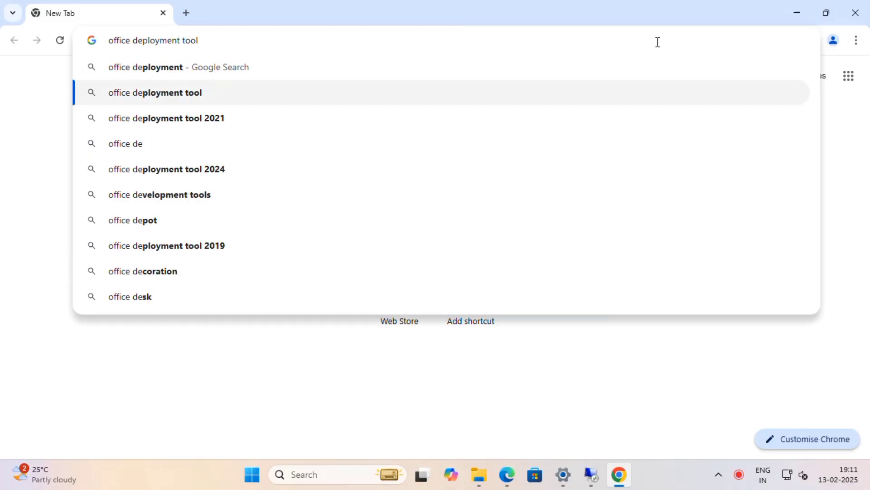
{"action": "key", "text": "Return"}
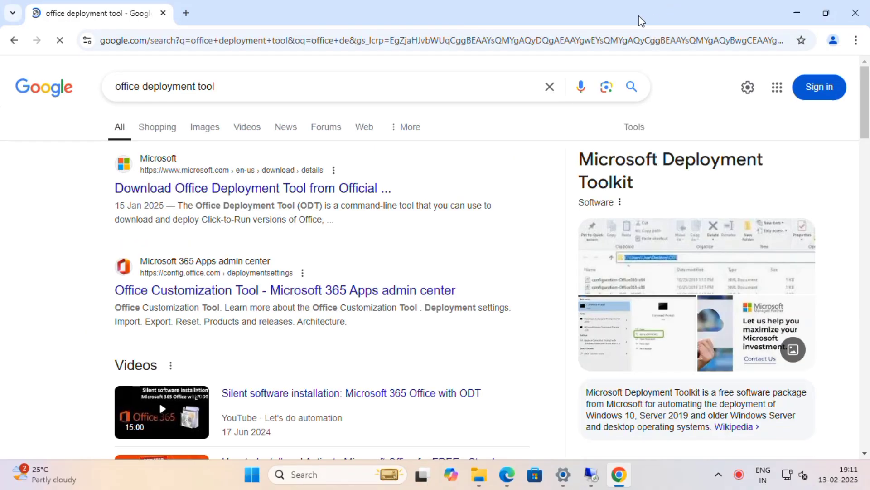
Step: Open Microsoft's official Office Deployment Tool page from the search results and download the English version of the tool
{"action": "left_click", "coordinate": [230, 175]}
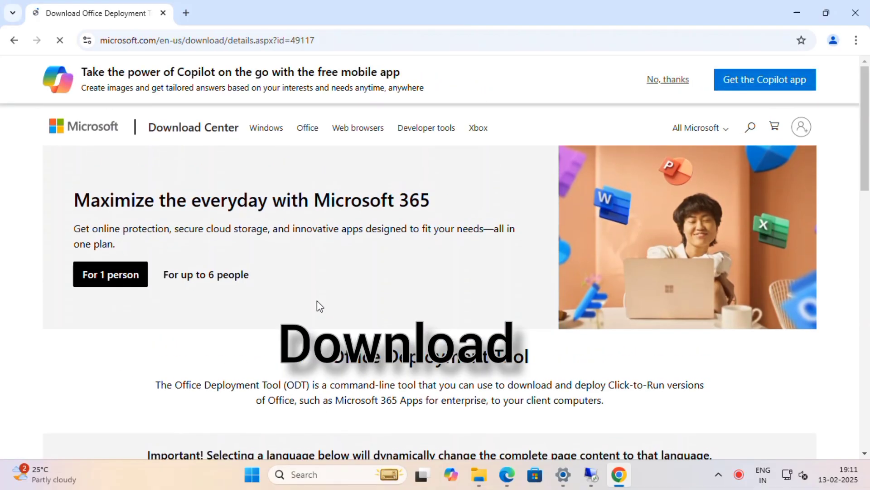
{"action": "scroll", "coordinate": [363, 310], "scroll_direction": "down", "scroll_amount": 4}
{"action": "left_click", "coordinate": [494, 302]}
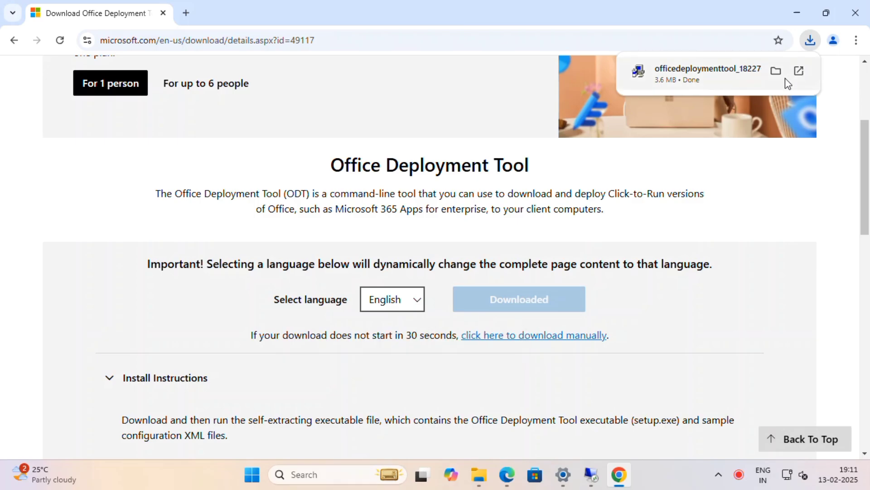
Step: Run the downloaded officedeploymenttool file as administrator from its Downloads folder and accept the Microsoft Software License Terms
{"action": "left_click", "coordinate": [776, 71]}
{"action": "right_click", "coordinate": [249, 133]}
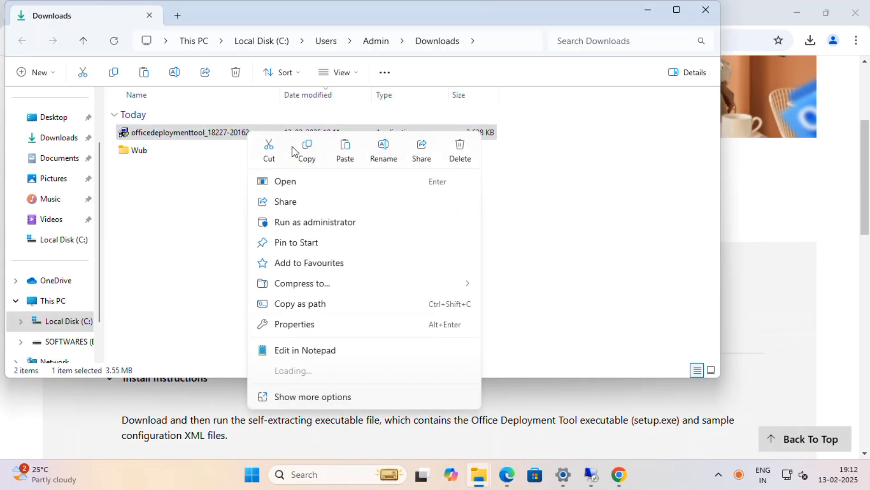
{"action": "left_click", "coordinate": [314, 222]}
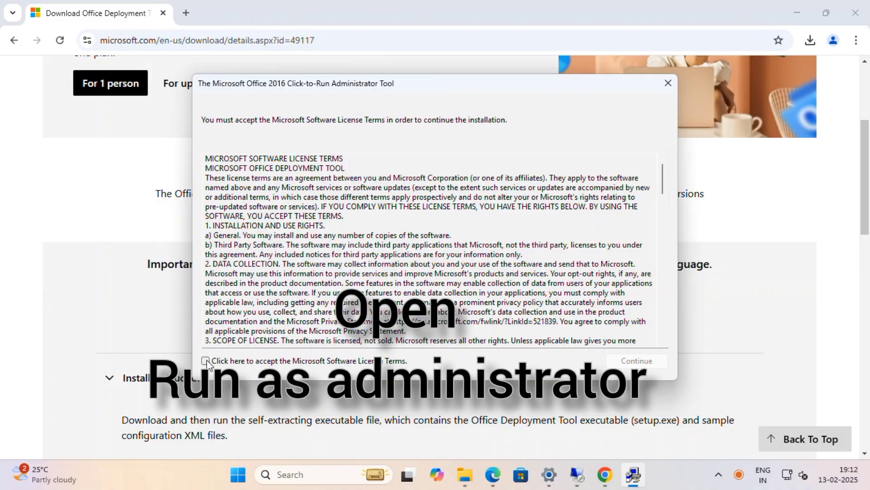
{"action": "left_click", "coordinate": [207, 361]}
{"action": "left_click", "coordinate": [634, 360]}
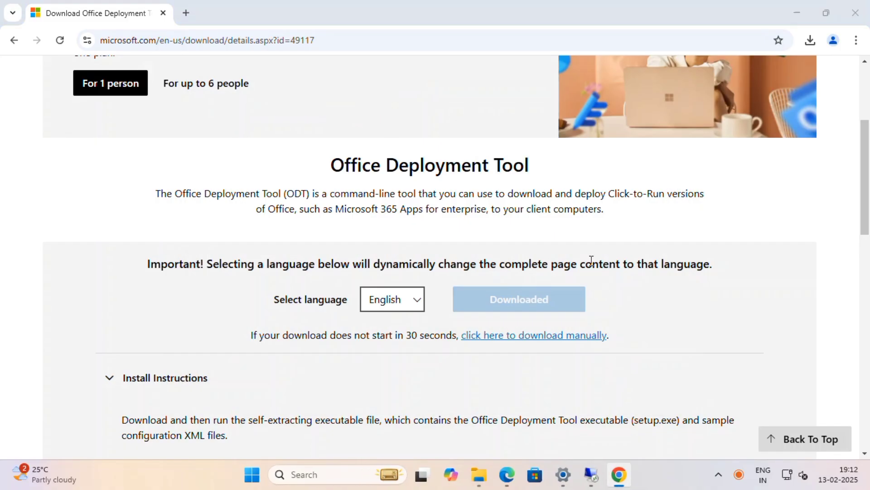
Step: Extract the deployment tool files into the MS OFFICE 2024 folder on the desktop
{"action": "left_click", "coordinate": [363, 287]}
{"action": "scroll", "coordinate": [361, 262], "scroll_direction": "down", "scroll_amount": 1}
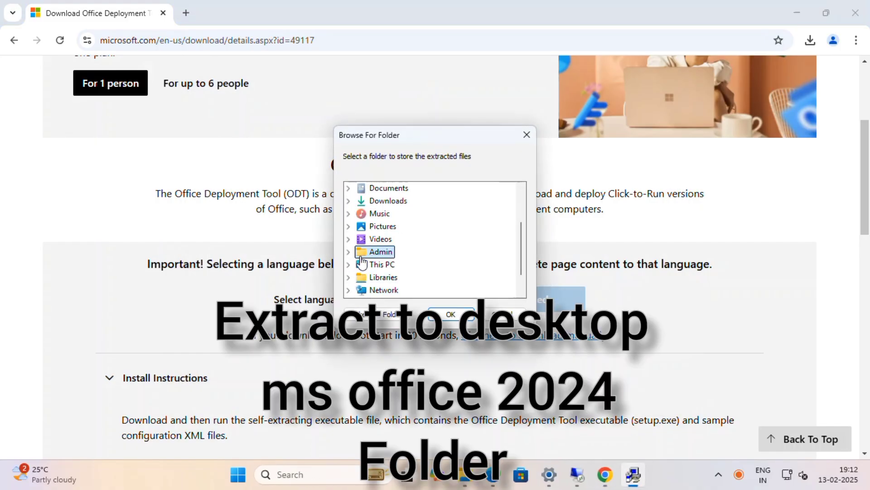
{"action": "scroll", "coordinate": [354, 249], "scroll_direction": "up", "scroll_amount": 1}
{"action": "left_click", "coordinate": [380, 213]}
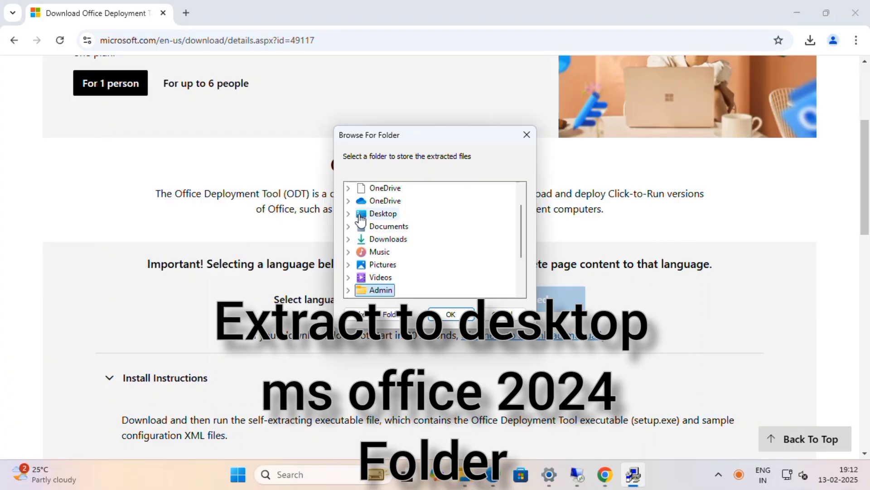
{"action": "double_click", "coordinate": [367, 214]}
{"action": "left_click", "coordinate": [383, 227]}
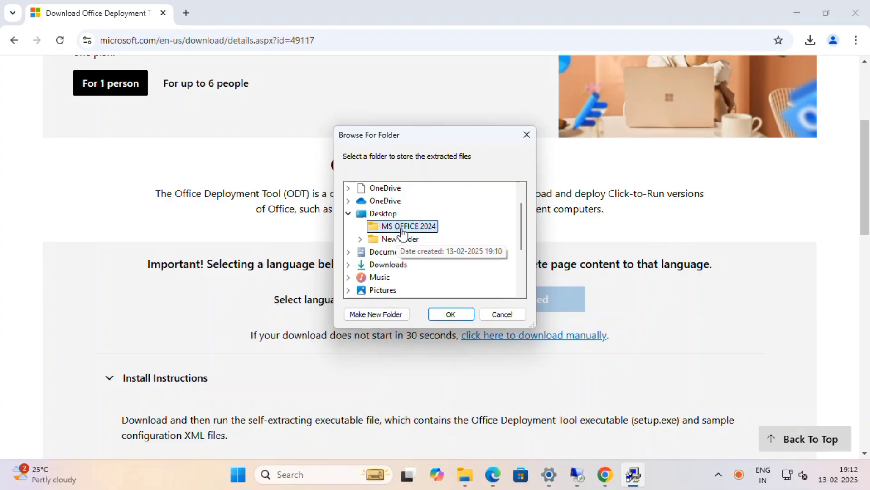
{"action": "left_click", "coordinate": [449, 315]}
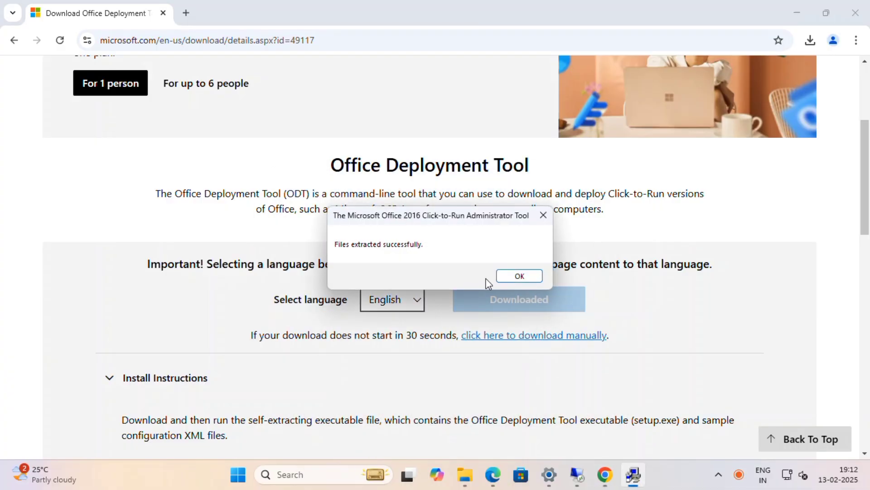
{"action": "left_click", "coordinate": [507, 277]}
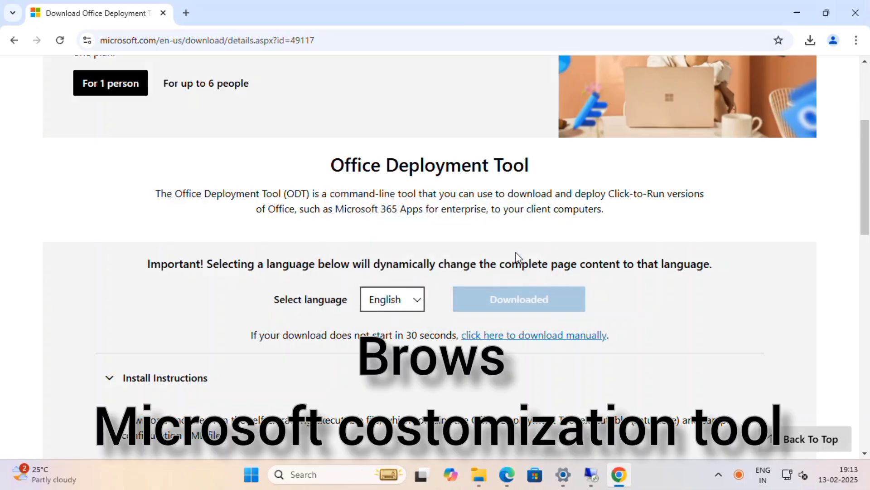
Step: Search for "microsoft customization tool" in a new browser tab and open the Office Customization Tool on config.office.com
{"action": "left_click", "coordinate": [184, 14]}
{"action": "type", "text": "micr"}
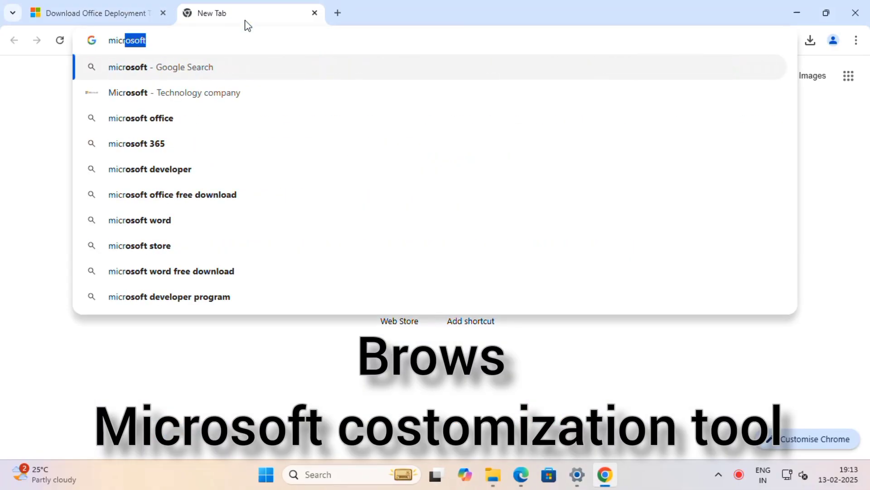
{"action": "type", "text": "osoft c"}
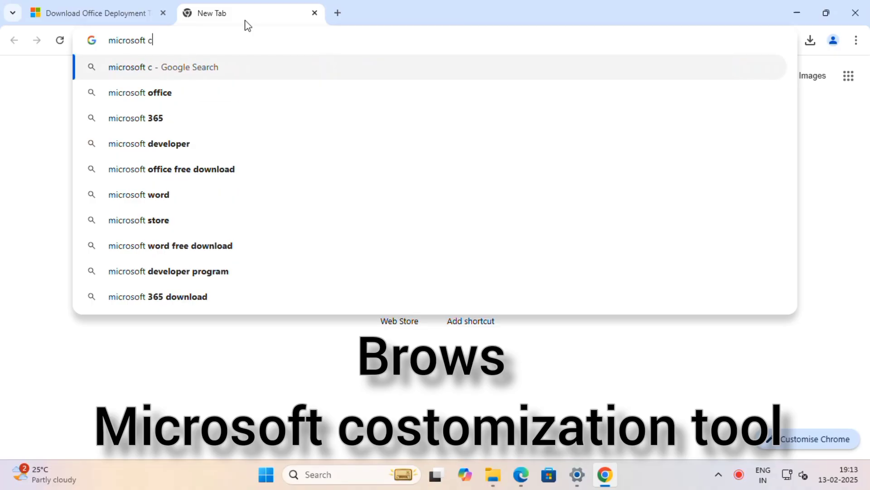
{"action": "type", "text": "us"}
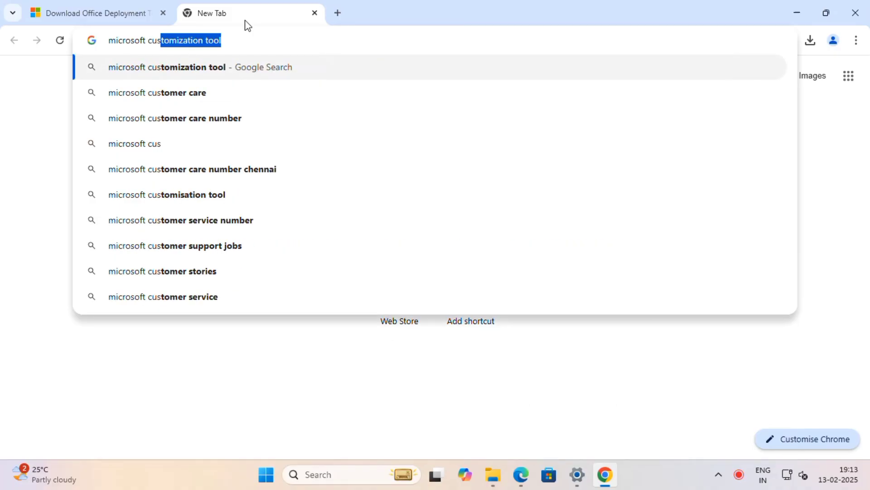
{"action": "key", "text": "Right"}
{"action": "key", "text": "Return"}
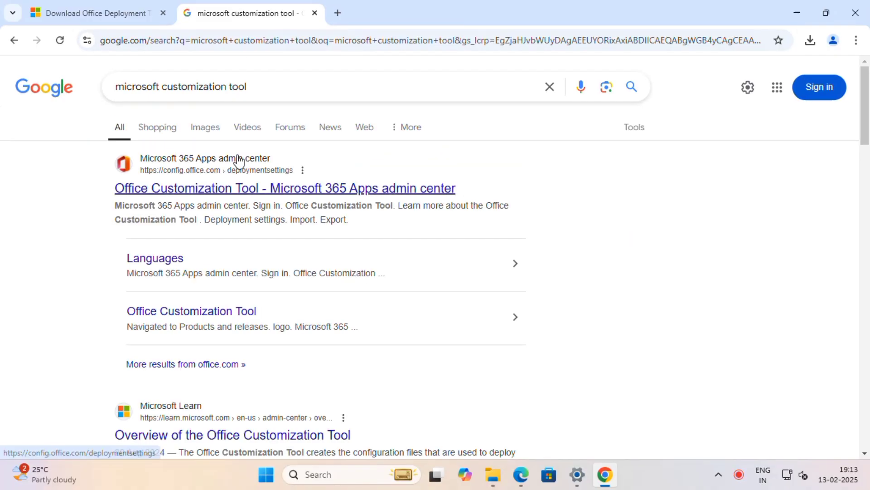
{"action": "left_click", "coordinate": [239, 160]}
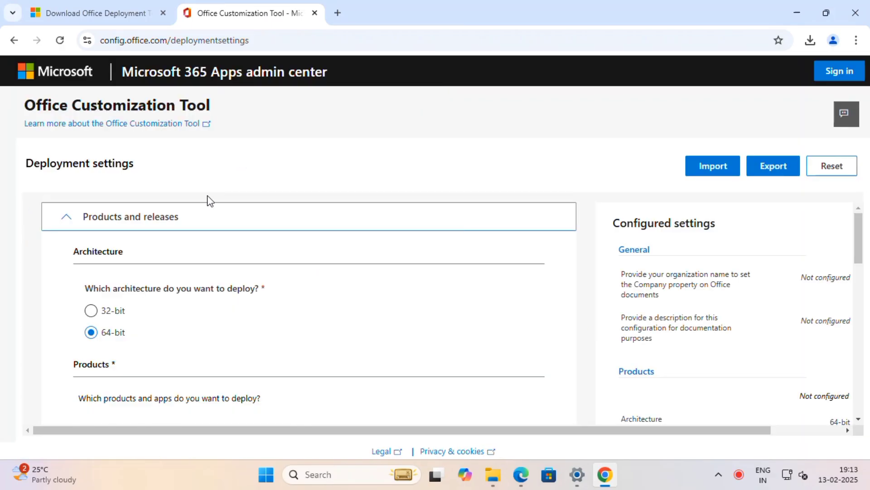
Step: Set the architecture to 64-bit and choose Office LTSC Professional Plus 2024 - Volume License as the Office suite
{"action": "scroll", "coordinate": [114, 317], "scroll_direction": "down", "scroll_amount": 1}
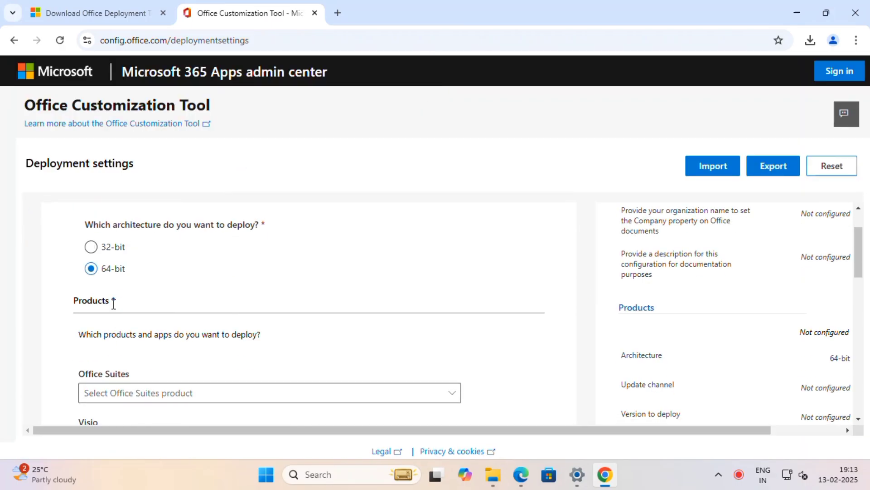
{"action": "left_click", "coordinate": [92, 247]}
{"action": "left_click", "coordinate": [92, 269]}
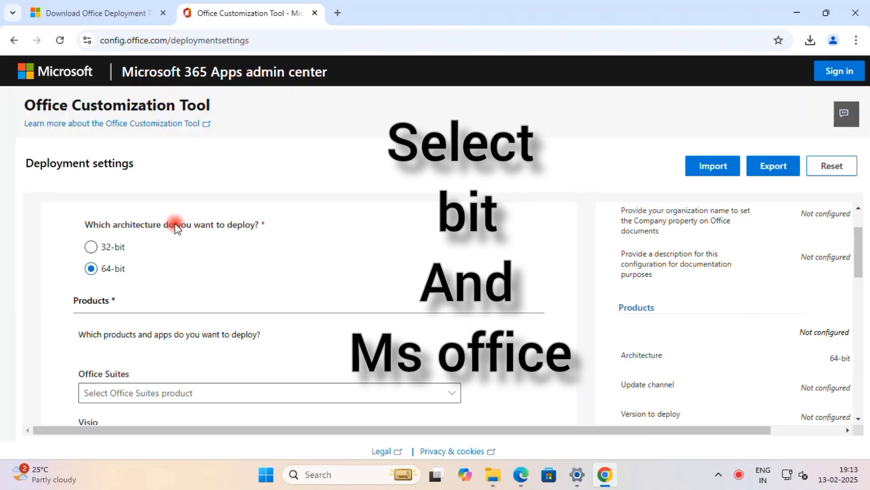
{"action": "scroll", "coordinate": [175, 270], "scroll_direction": "down", "scroll_amount": 2}
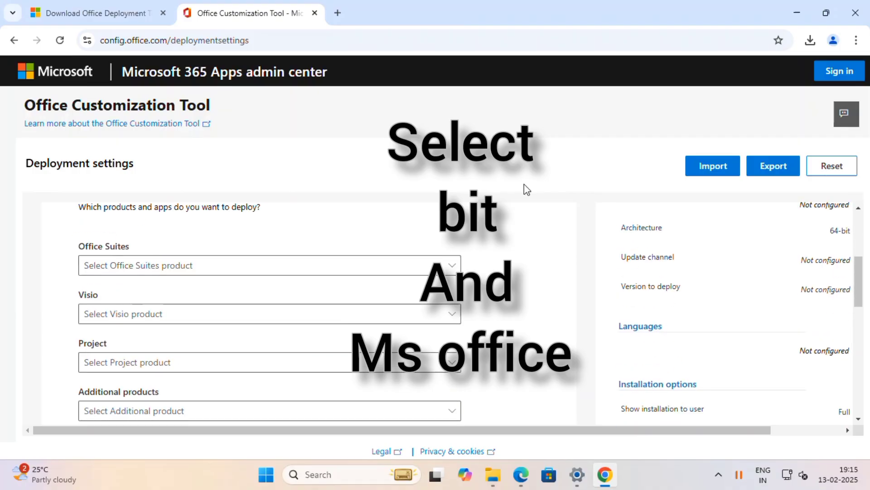
{"action": "left_click", "coordinate": [394, 272]}
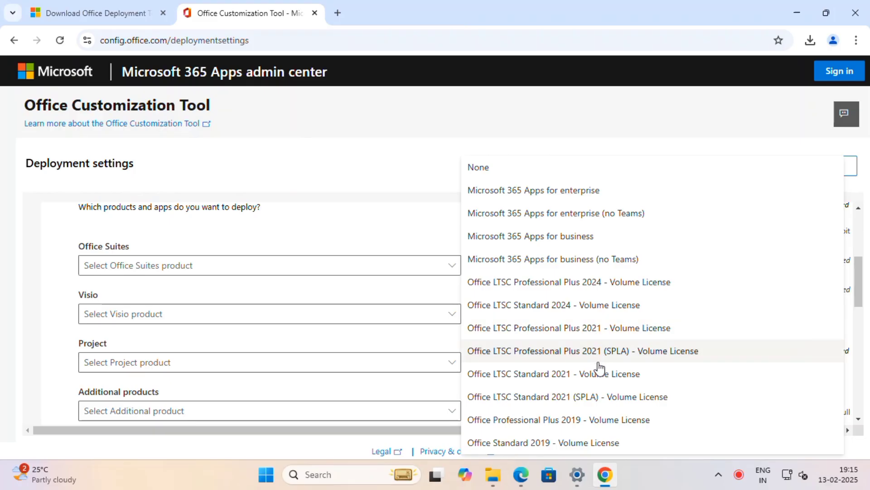
{"action": "left_click", "coordinate": [575, 283]}
Step: Review the available update channels, versions and included apps for the selected Office suite
{"action": "scroll", "coordinate": [344, 302], "scroll_direction": "down", "scroll_amount": 5}
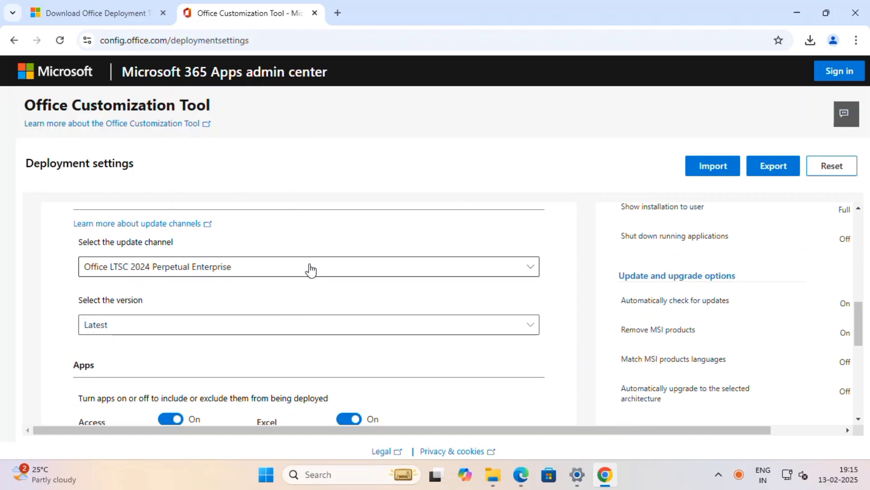
{"action": "left_click", "coordinate": [313, 269]}
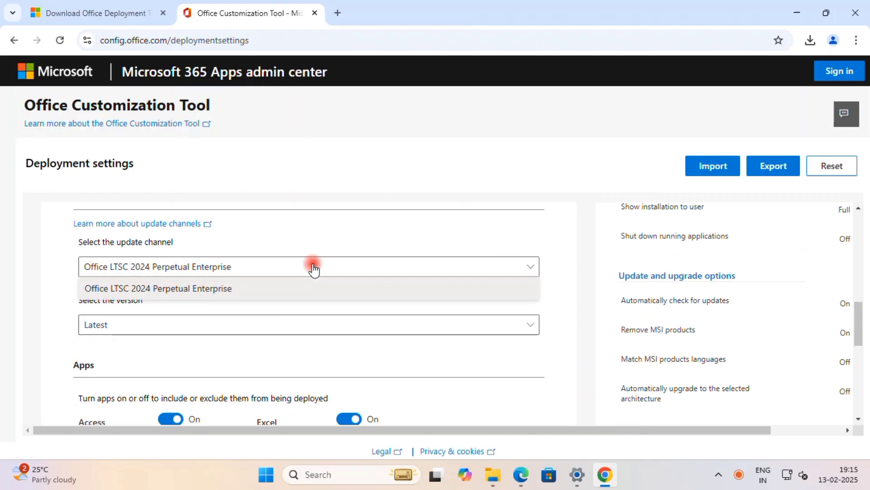
{"action": "left_click", "coordinate": [313, 270]}
{"action": "left_click", "coordinate": [271, 328]}
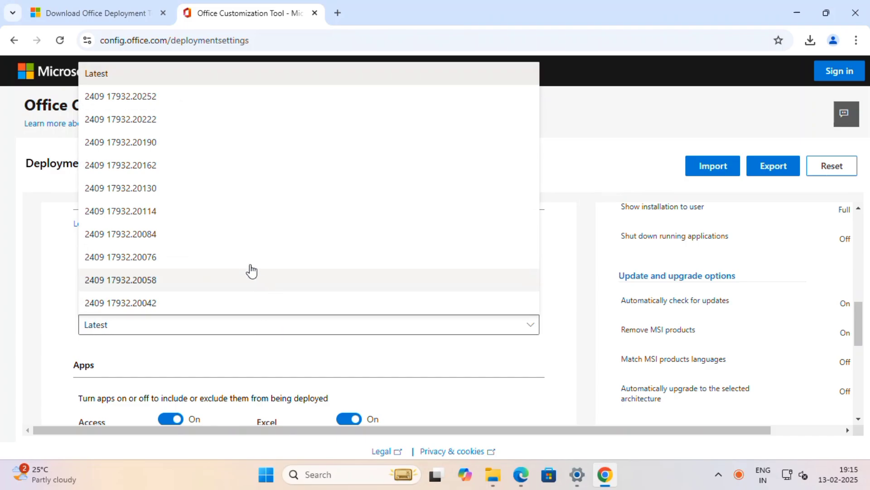
{"action": "left_click", "coordinate": [154, 330]}
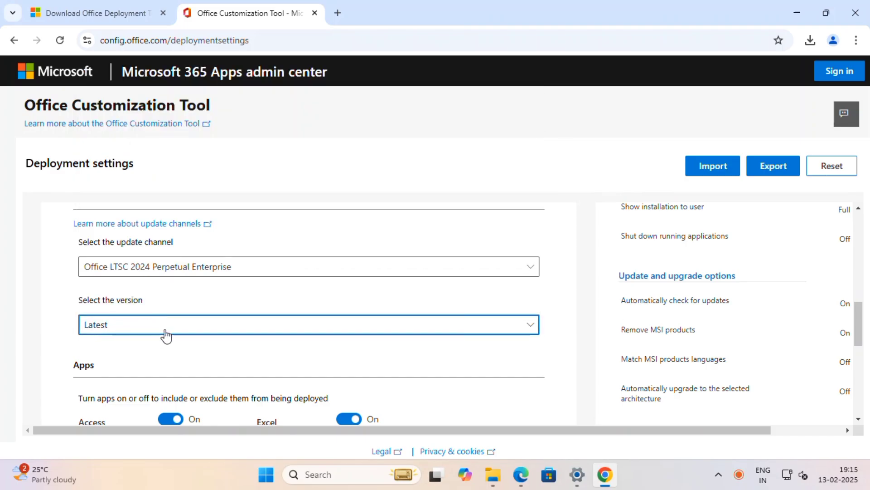
{"action": "scroll", "coordinate": [163, 333], "scroll_direction": "down", "scroll_amount": 3}
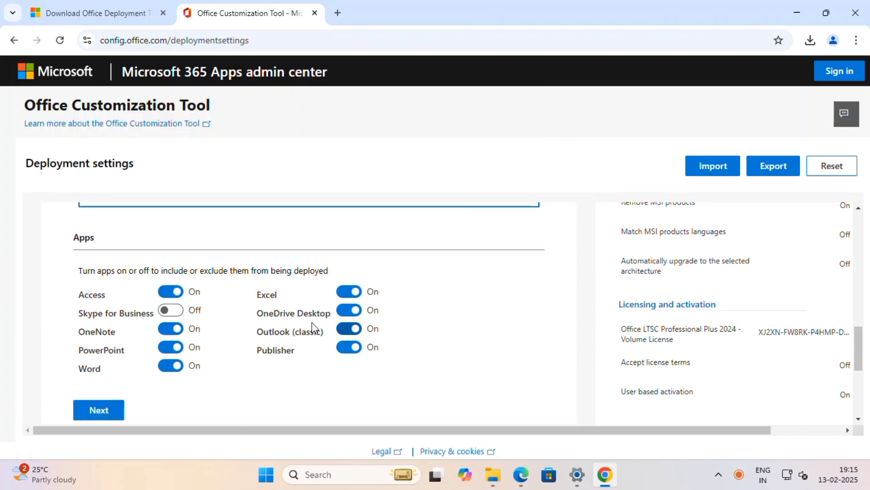
Step: Exclude OneDrive Desktop from the apps being deployed and continue to the language settings
{"action": "left_click", "coordinate": [349, 313]}
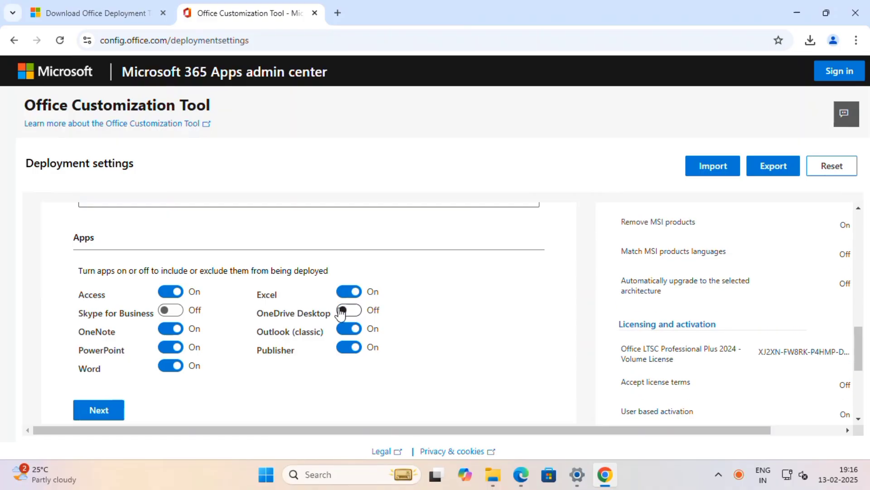
{"action": "left_click", "coordinate": [350, 312]}
{"action": "left_click", "coordinate": [350, 312]}
{"action": "scroll", "coordinate": [243, 340], "scroll_direction": "down", "scroll_amount": 2}
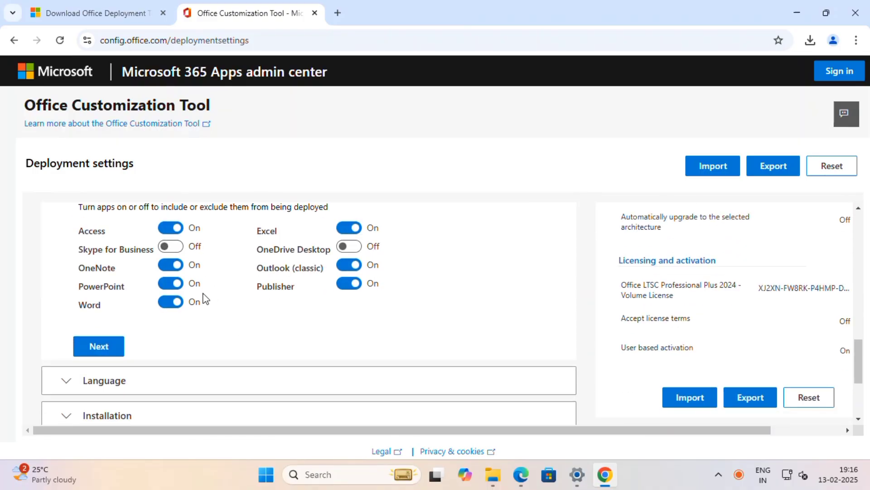
{"action": "scroll", "coordinate": [213, 333], "scroll_direction": "down", "scroll_amount": 2}
{"action": "left_click", "coordinate": [188, 323]}
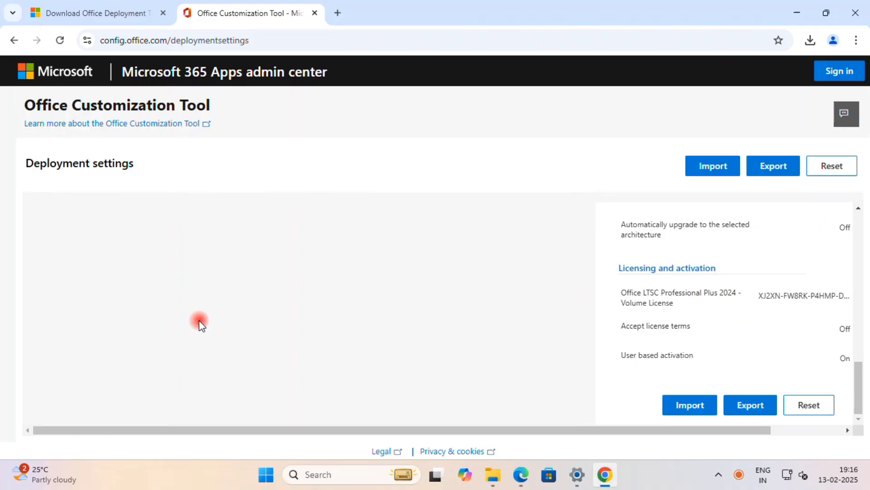
Step: Set the primary language to English (United Kingdom) and continue past the installation options
{"action": "scroll", "coordinate": [199, 322], "scroll_direction": "down", "scroll_amount": 4}
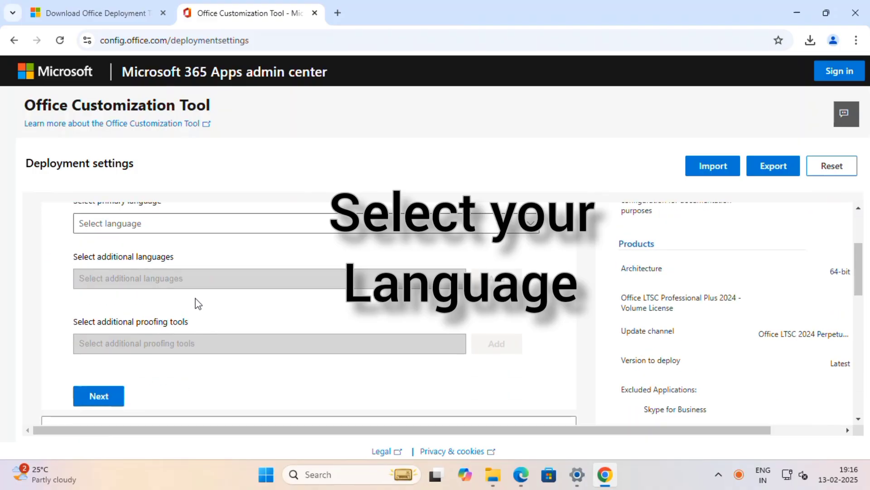
{"action": "scroll", "coordinate": [185, 278], "scroll_direction": "up", "scroll_amount": 2}
{"action": "left_click", "coordinate": [186, 284]}
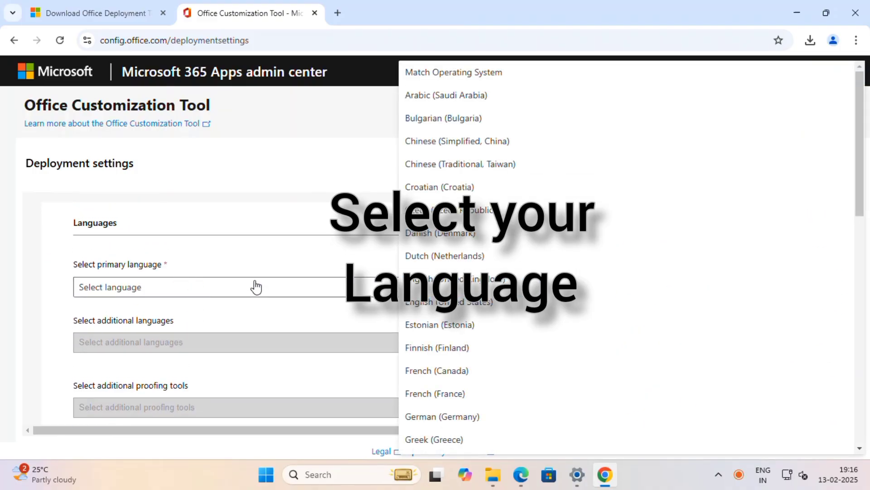
{"action": "scroll", "coordinate": [498, 267], "scroll_direction": "down", "scroll_amount": 12}
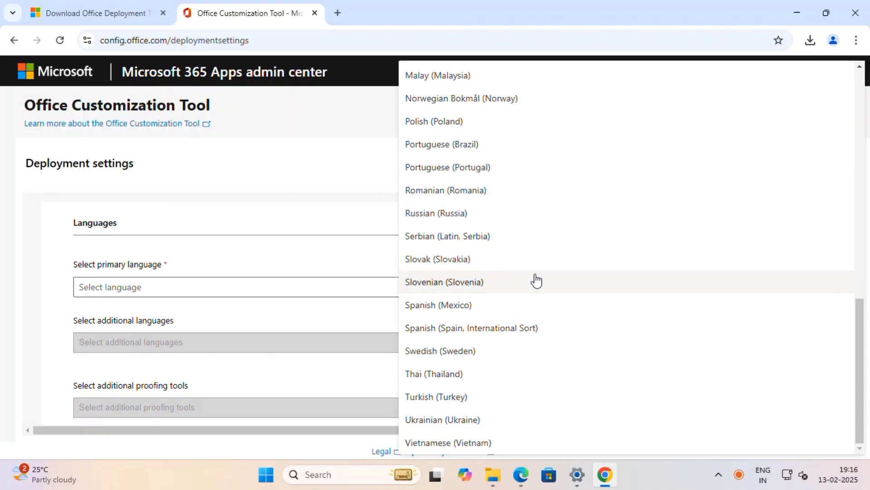
{"action": "scroll", "coordinate": [544, 324], "scroll_direction": "up", "scroll_amount": 12}
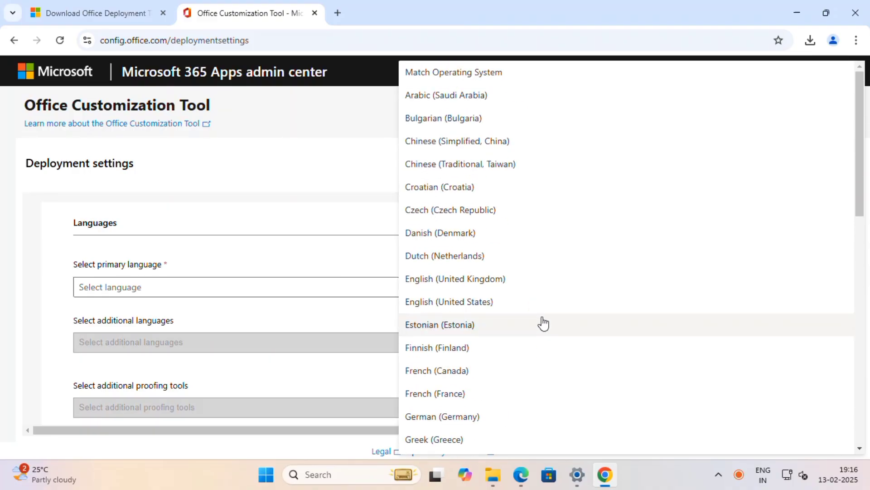
{"action": "left_click", "coordinate": [522, 288]}
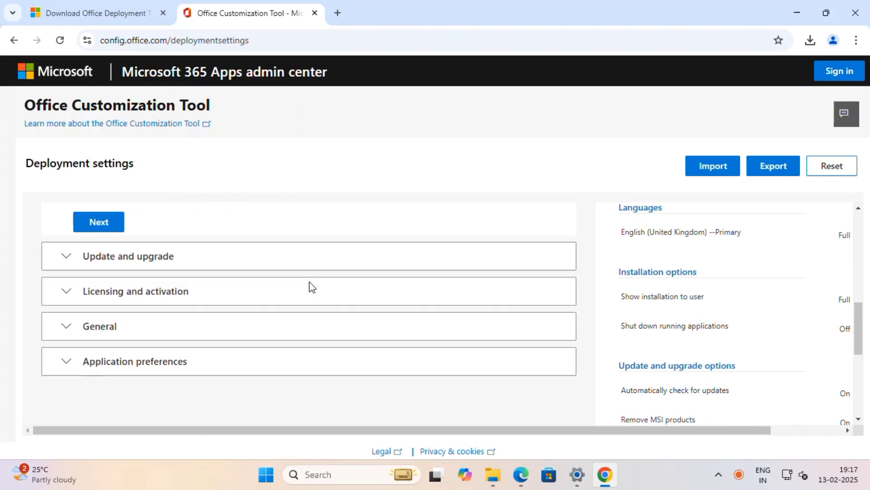
{"action": "left_click", "coordinate": [103, 224]}
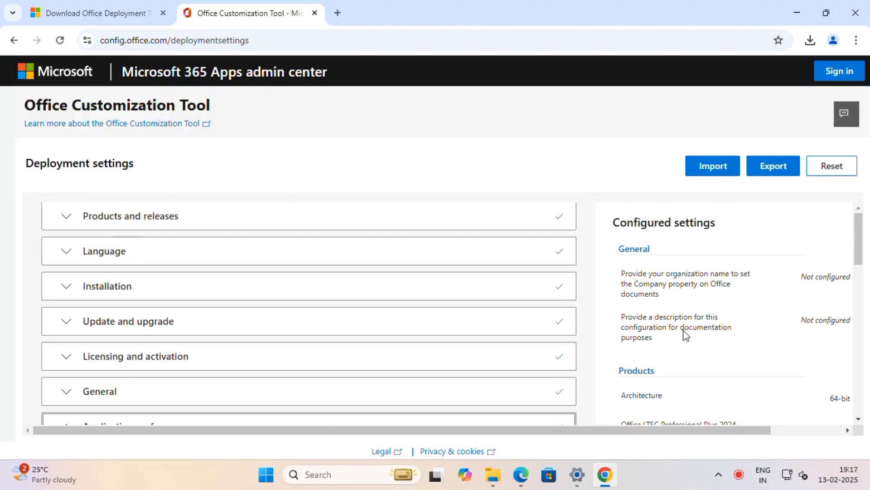
Step: Review the configured settings summary, checking the product, update channel, excluded applications, language, upgrade and licensing options
{"action": "left_click_drag", "start_coordinate": [627, 300], "coordinate": [654, 309]}
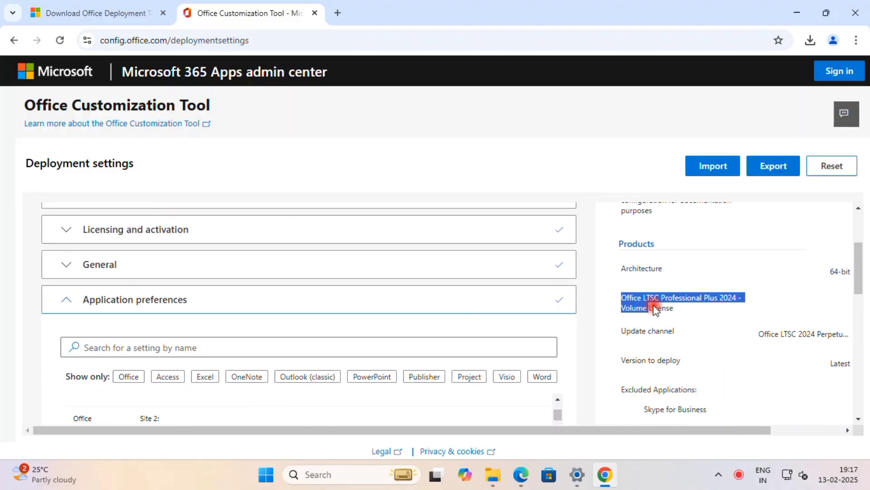
{"action": "scroll", "coordinate": [676, 310], "scroll_direction": "down", "scroll_amount": 3}
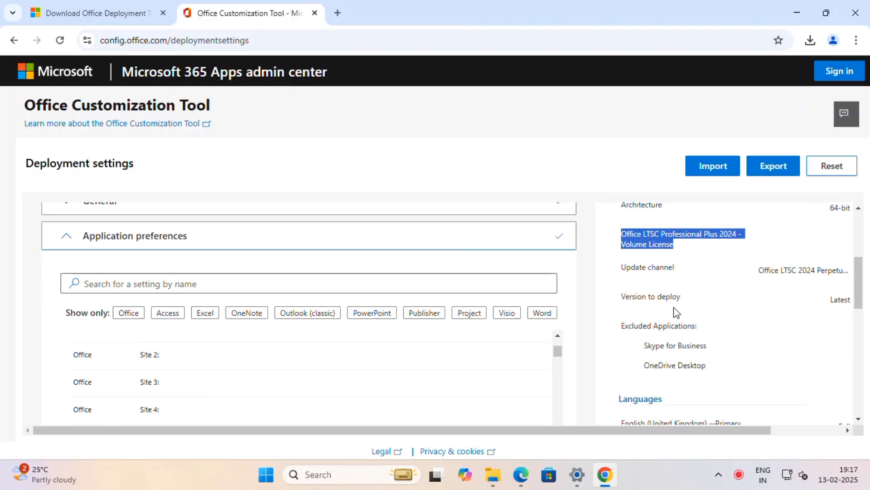
{"action": "scroll", "coordinate": [677, 312], "scroll_direction": "down", "scroll_amount": 2}
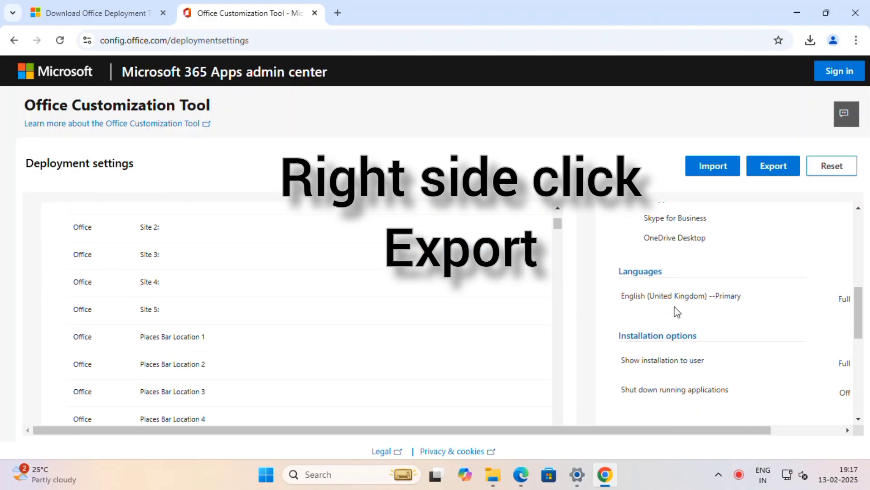
{"action": "left_click_drag", "start_coordinate": [626, 297], "coordinate": [750, 299]}
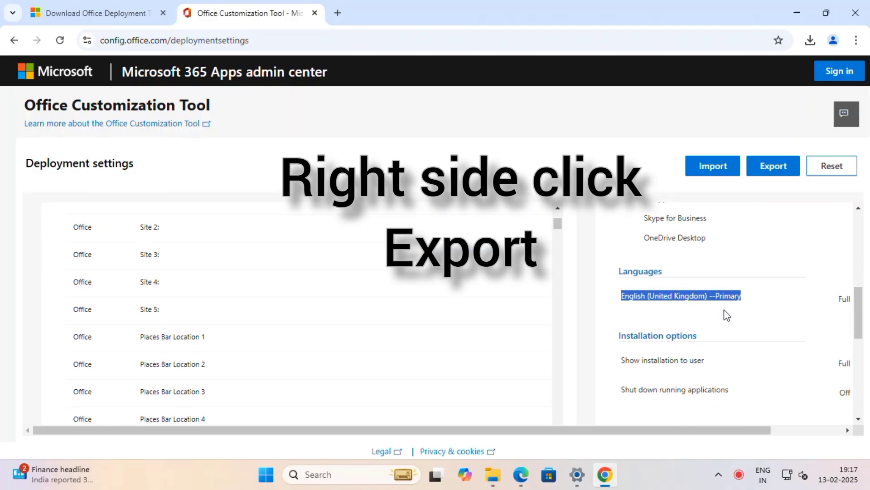
{"action": "scroll", "coordinate": [723, 314], "scroll_direction": "down", "scroll_amount": 2}
{"action": "scroll", "coordinate": [720, 314], "scroll_direction": "down", "scroll_amount": 4}
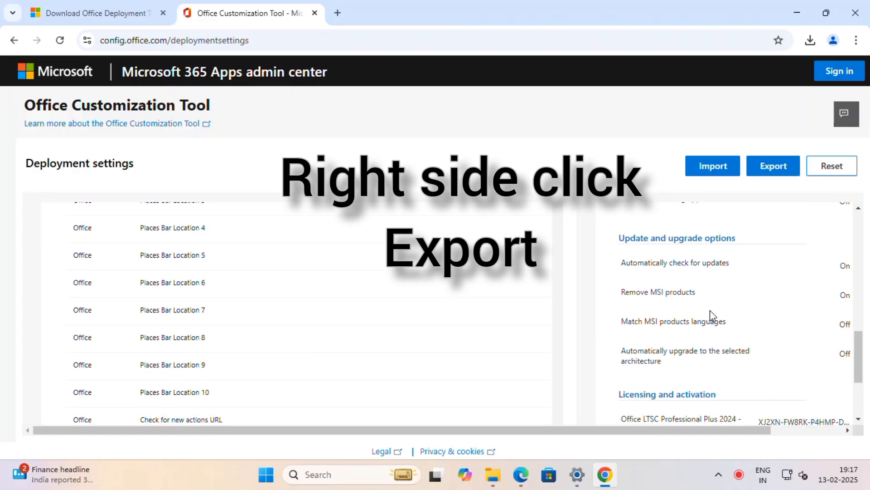
{"action": "scroll", "coordinate": [713, 316], "scroll_direction": "down", "scroll_amount": 4}
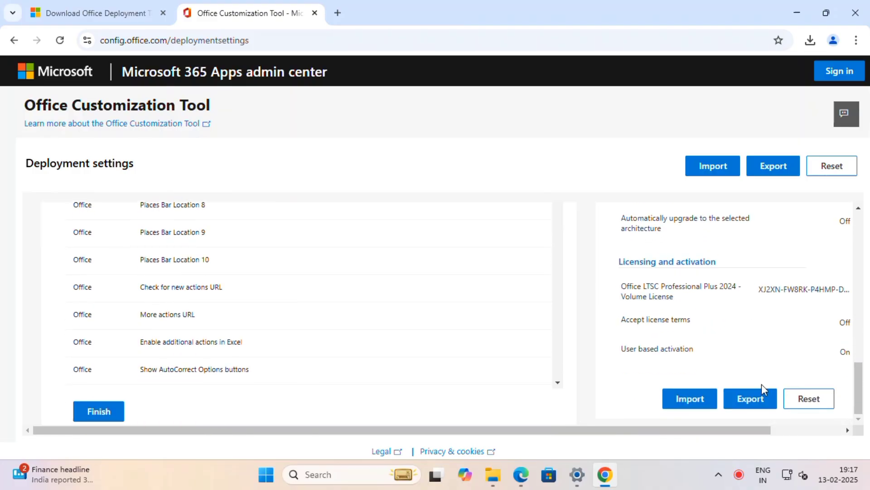
Step: Start exporting the configuration and choose Office Open XML formats as the default file format
{"action": "left_click", "coordinate": [747, 405]}
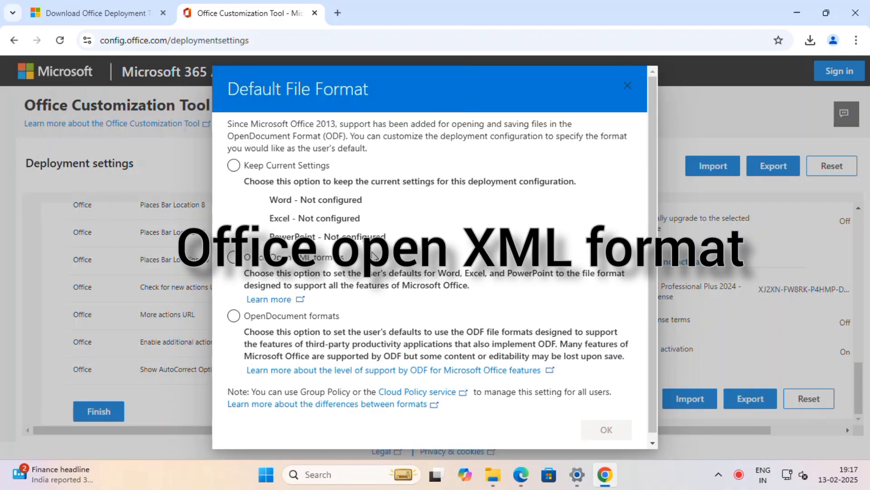
{"action": "left_click", "coordinate": [245, 262]}
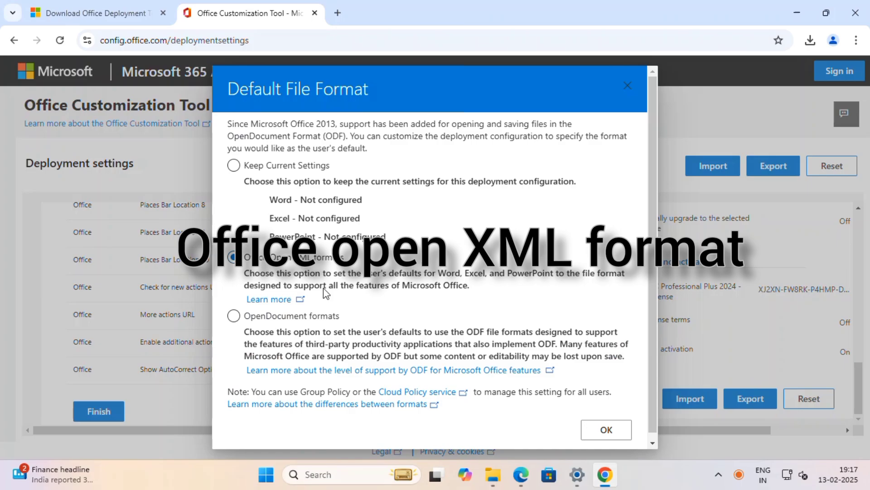
{"action": "left_click", "coordinate": [591, 430]}
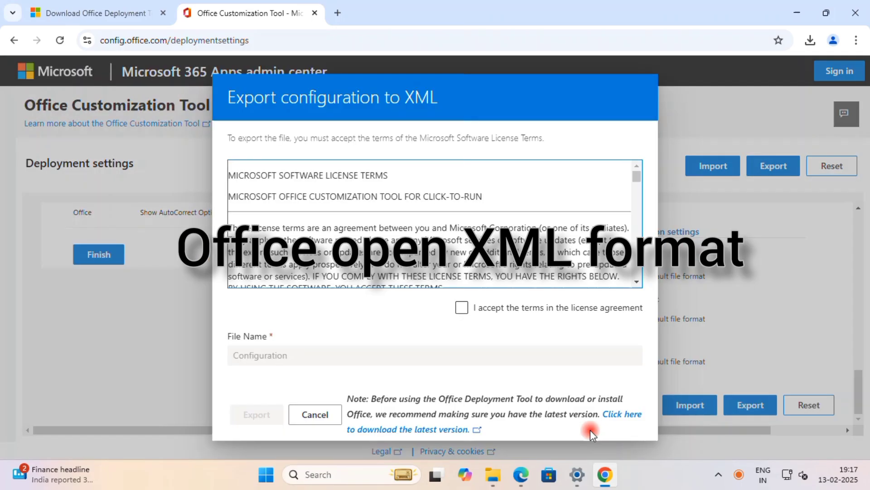
Step: Accept the license agreement terms and export the configuration to XML with the file name Configuration
{"action": "left_click", "coordinate": [463, 312]}
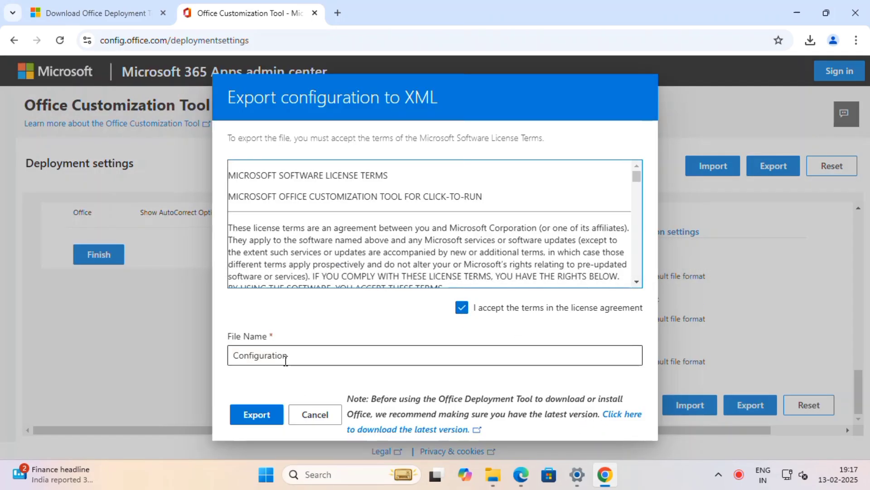
{"action": "left_click", "coordinate": [264, 423]}
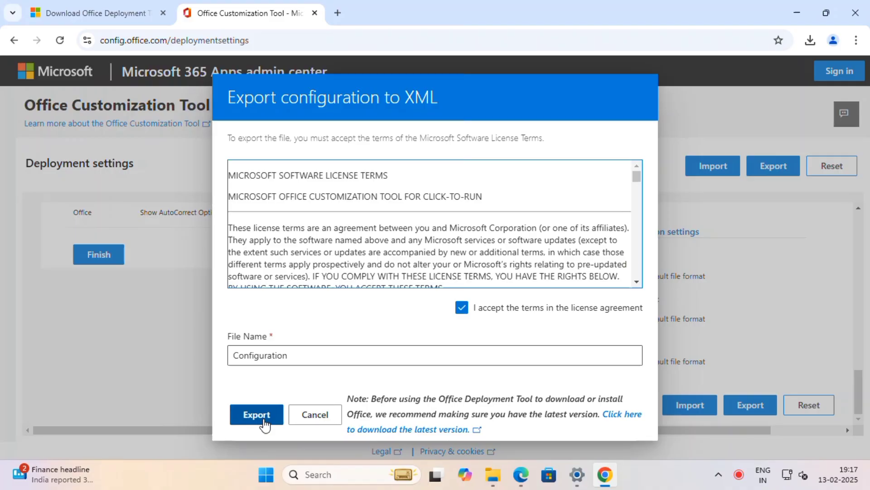
{"action": "left_click", "coordinate": [305, 356]}
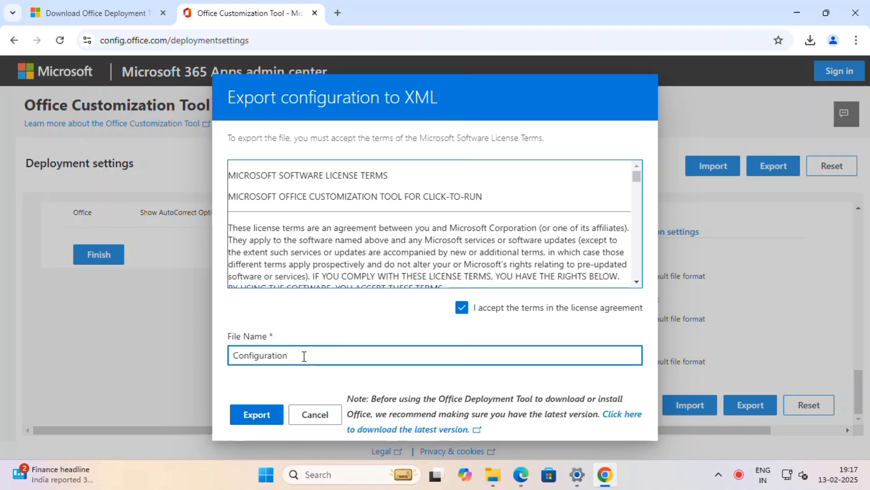
{"action": "left_click", "coordinate": [272, 416]}
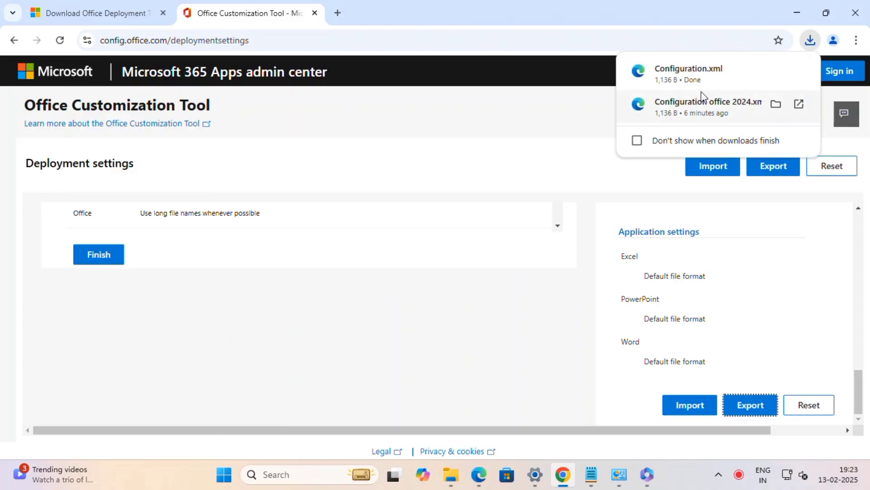
Step: Copy the exported Configuration file from Downloads into the desktop's MS OFFICE 2024 folder and refresh the folder listing
{"action": "left_click", "coordinate": [772, 70]}
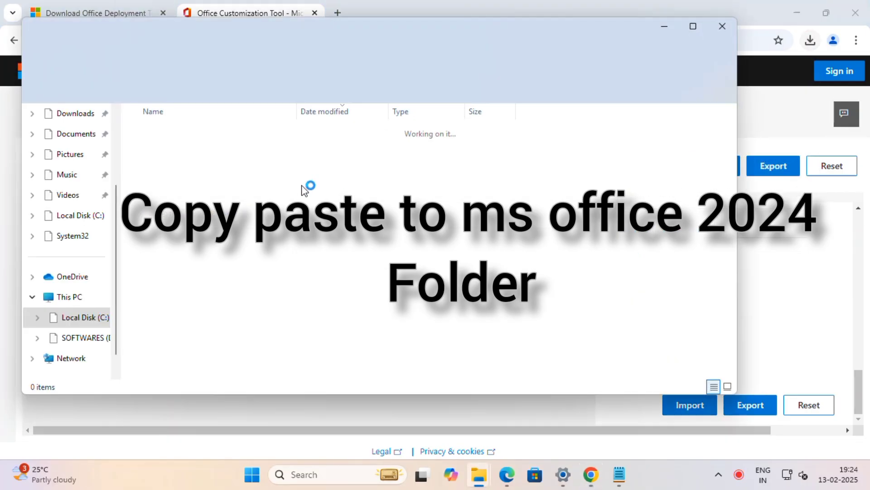
{"action": "right_click", "coordinate": [217, 150]}
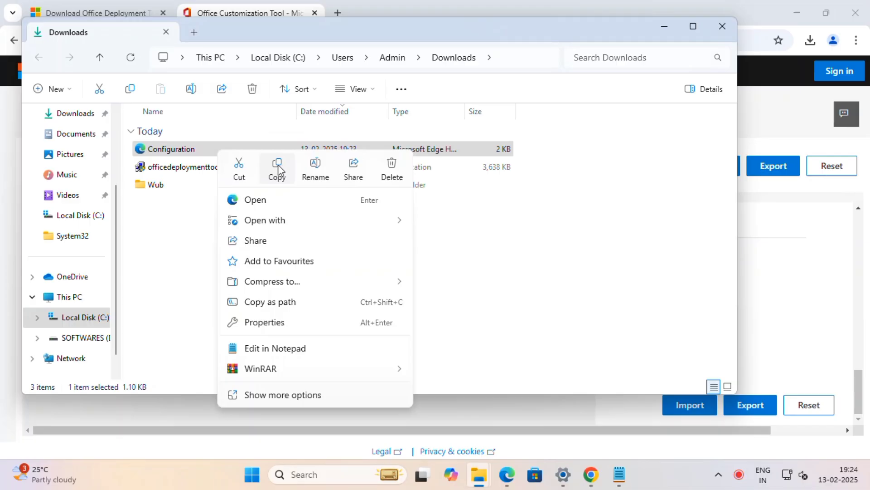
{"action": "left_click", "coordinate": [277, 169]}
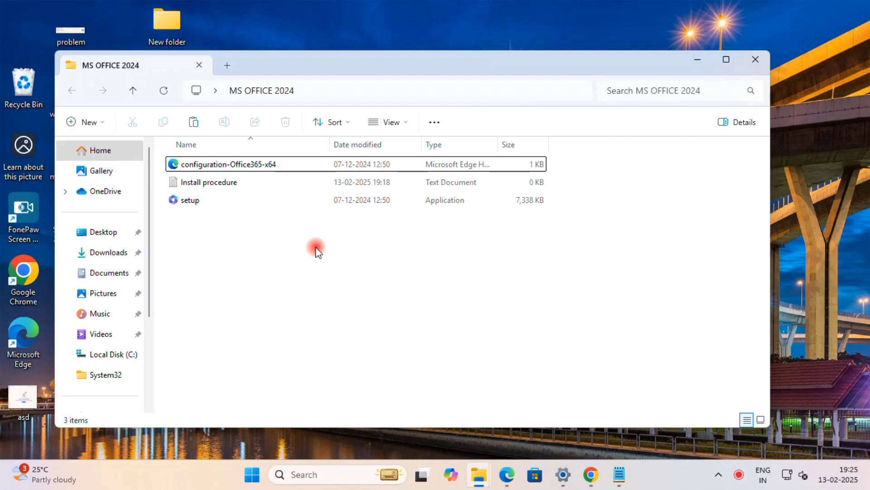
{"action": "right_click", "coordinate": [317, 284]}
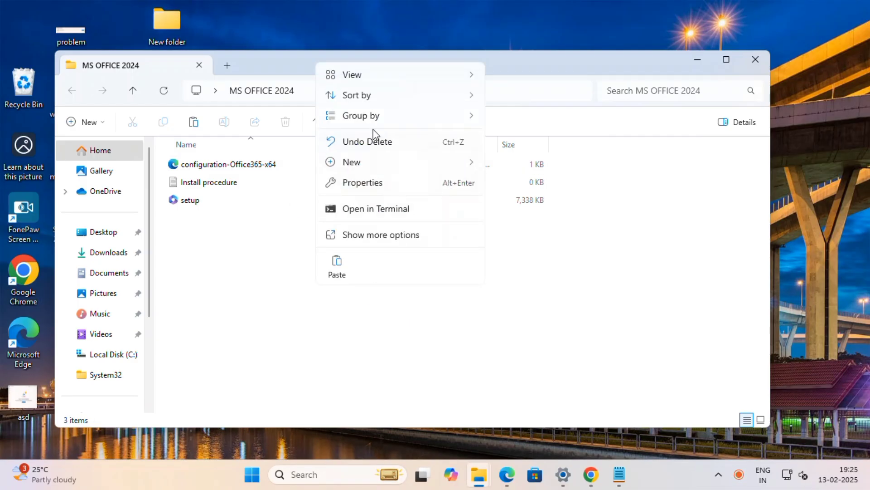
{"action": "left_click", "coordinate": [361, 238]}
{"action": "left_click", "coordinate": [367, 337]}
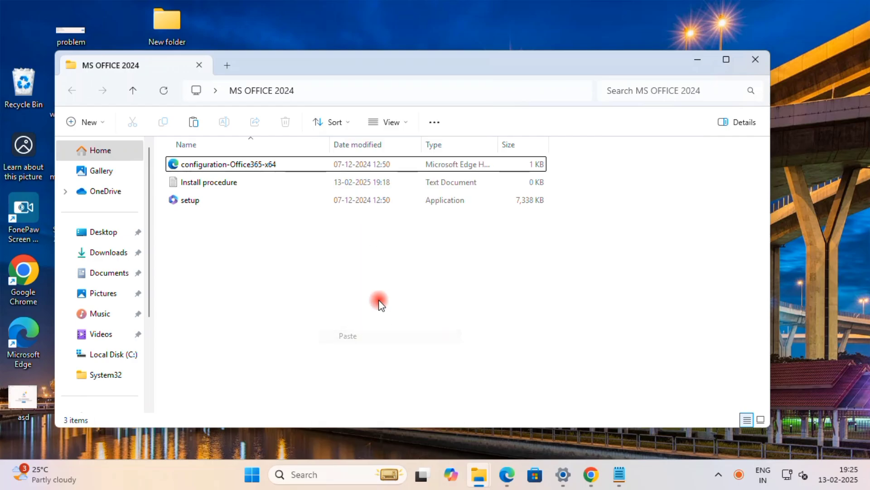
{"action": "right_click", "coordinate": [340, 273]}
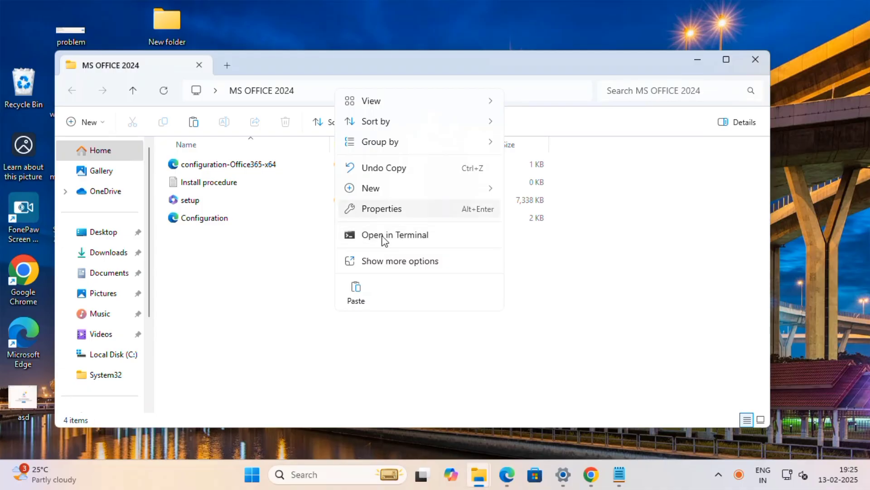
{"action": "left_click", "coordinate": [407, 264]}
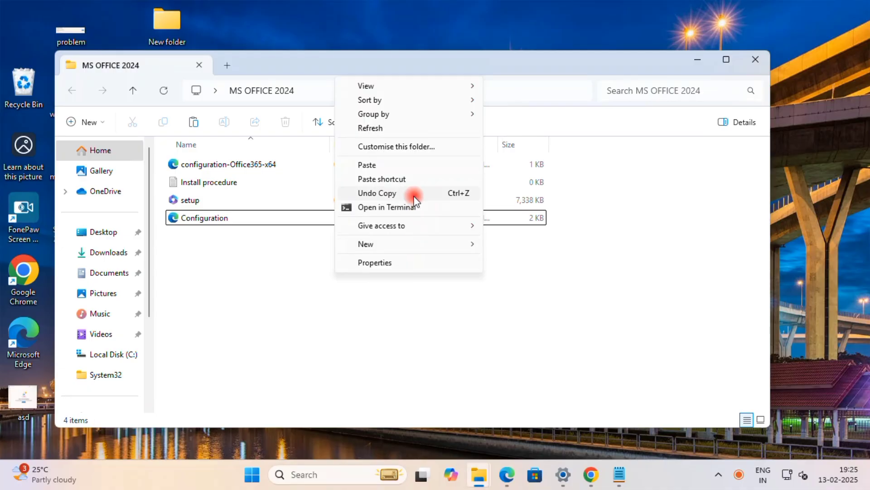
{"action": "left_click", "coordinate": [386, 130]}
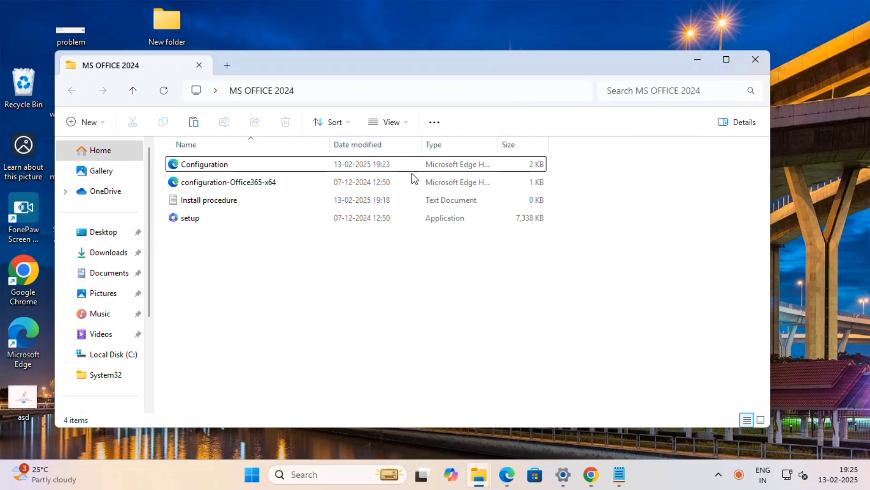
Step: Open the Install procedure text document to view it, then close it and the MS OFFICE 2024 folder
{"action": "double_click", "coordinate": [410, 202]}
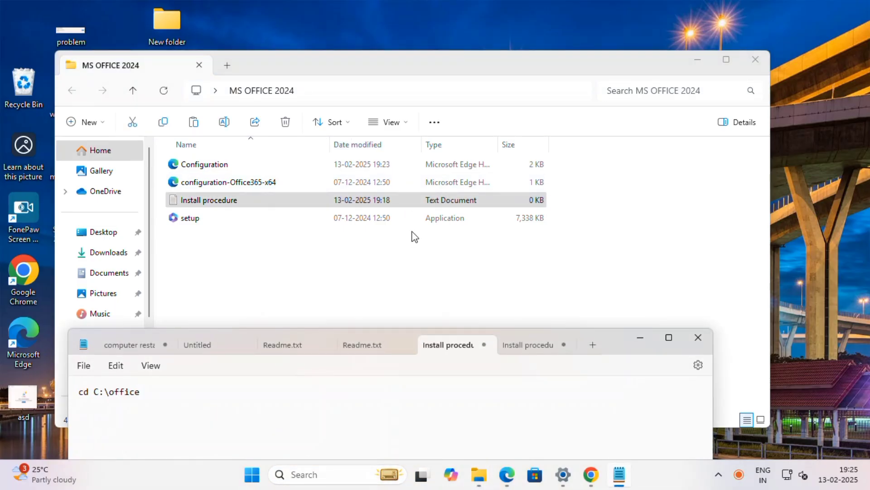
{"action": "left_click", "coordinate": [698, 337]}
{"action": "left_click", "coordinate": [752, 58]}
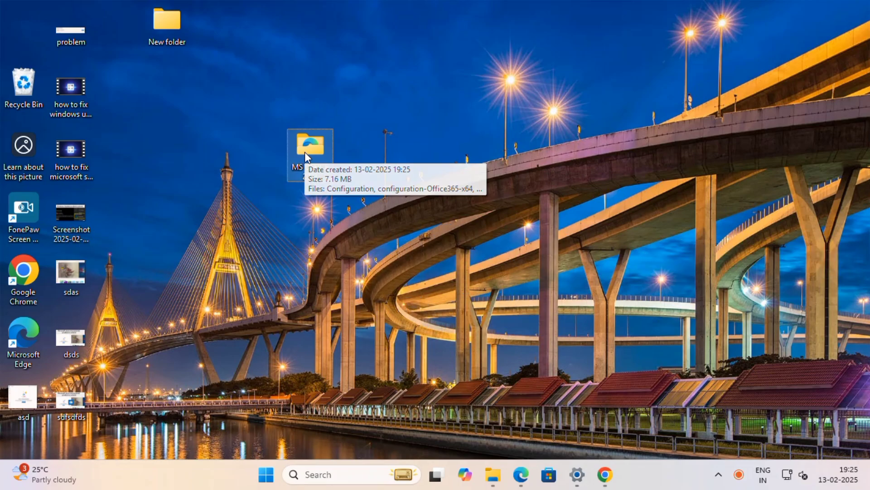
Step: Paste the MS OFFICE 2024 folder into Local Disk (C:) and open the Install procedure text document inside it
{"action": "right_click", "coordinate": [386, 356]}
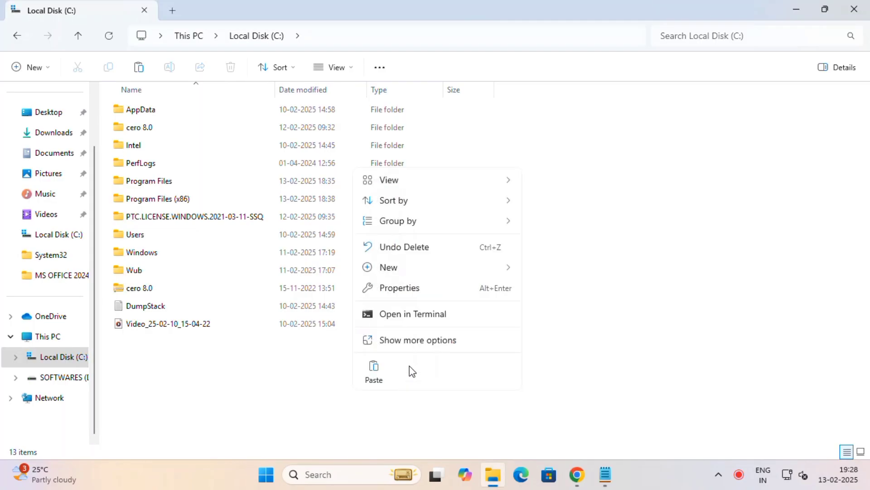
{"action": "left_click", "coordinate": [376, 371]}
{"action": "double_click", "coordinate": [320, 345]}
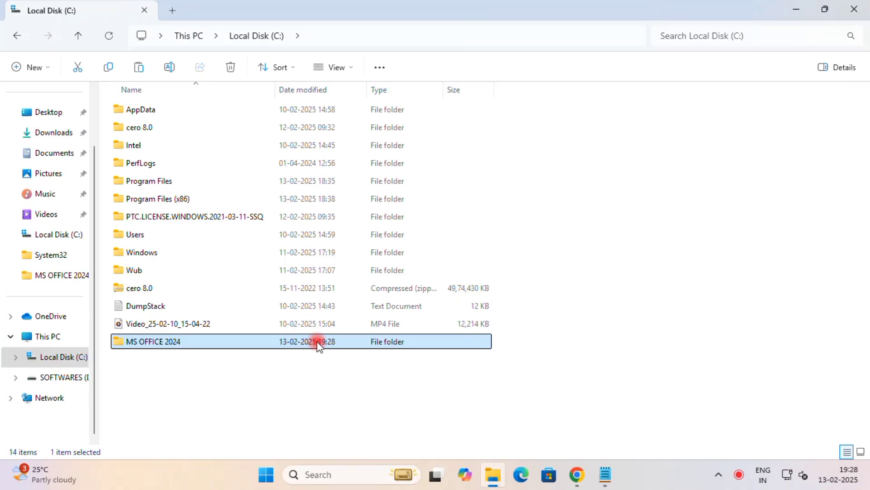
{"action": "double_click", "coordinate": [282, 148]}
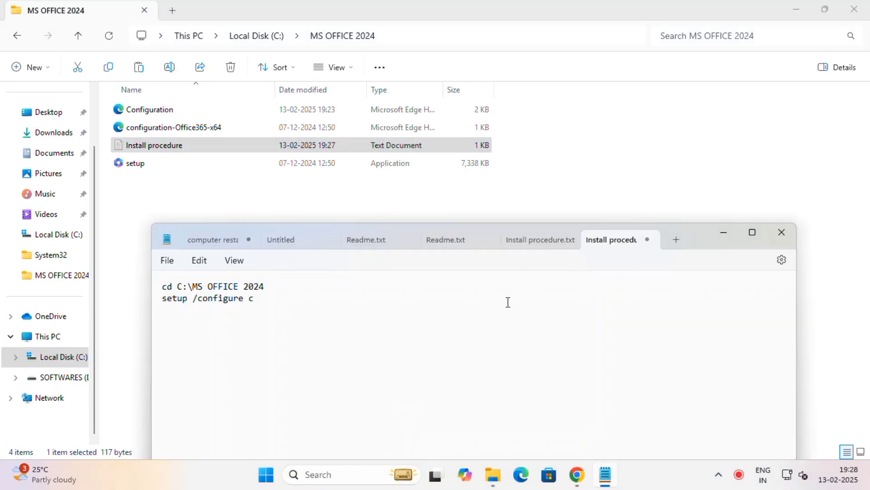
Step: Switch to the complete Install procedure.txt note, maximize its window and delete the separate C:\MS OFFICE 2024 line below the two commands
{"action": "left_click", "coordinate": [540, 240]}
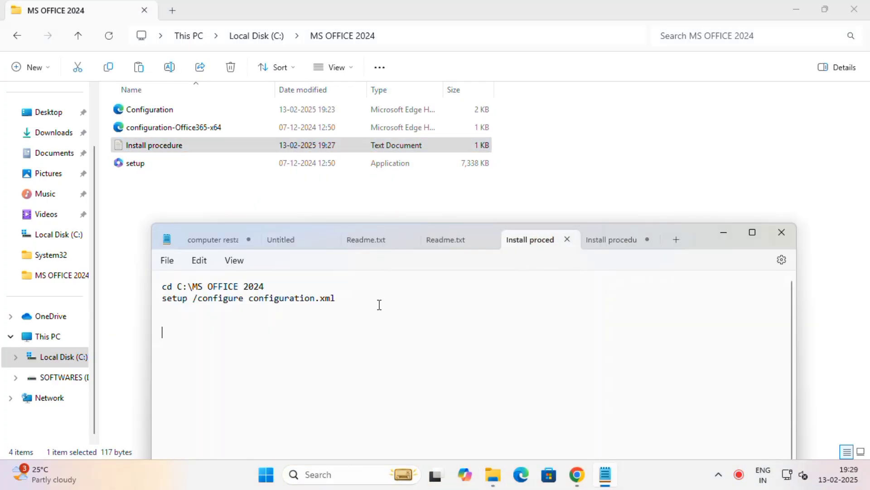
{"action": "left_click_drag", "start_coordinate": [379, 306], "coordinate": [164, 287]}
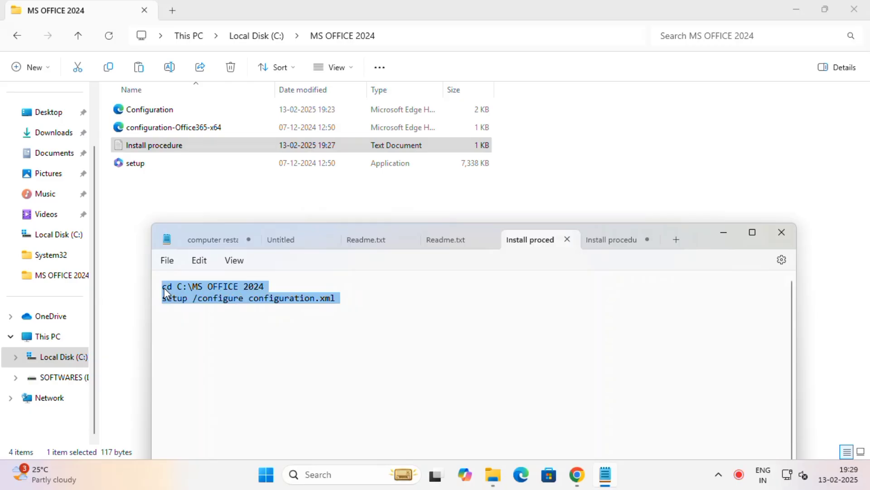
{"action": "left_click", "coordinate": [263, 296]}
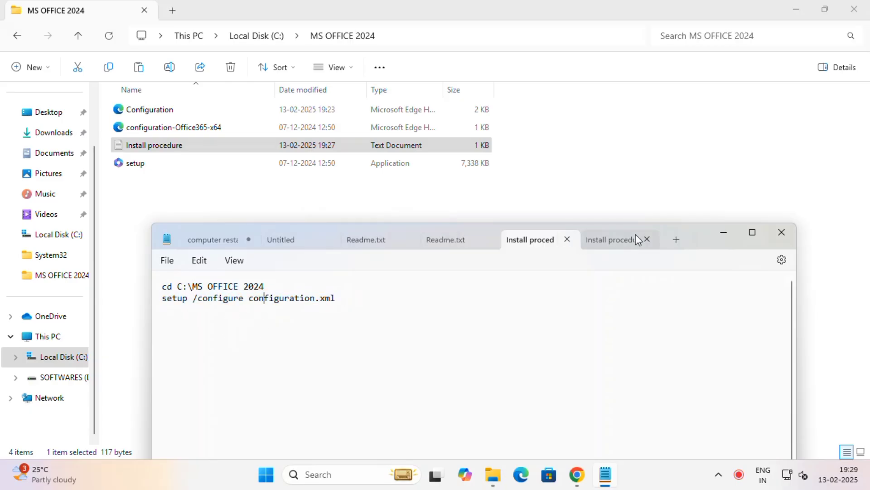
{"action": "left_click", "coordinate": [752, 233]}
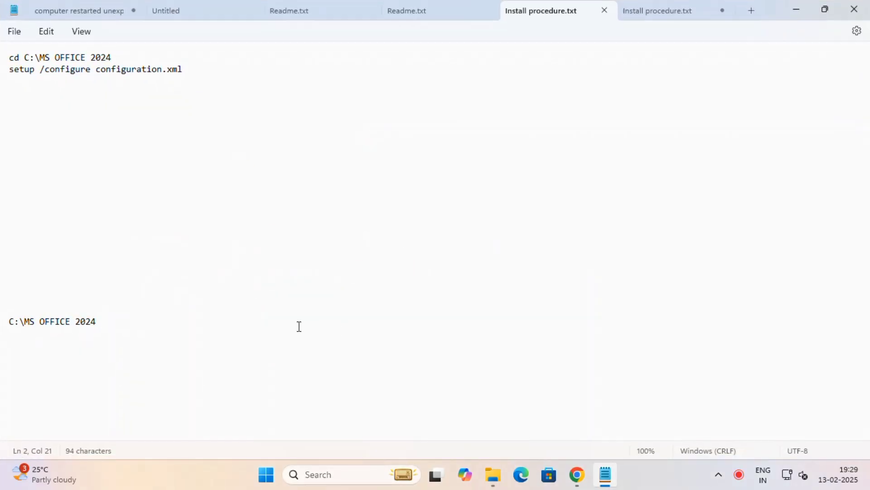
{"action": "left_click_drag", "start_coordinate": [169, 313], "coordinate": [21, 330]}
{"action": "key", "text": "ctrl+x"}
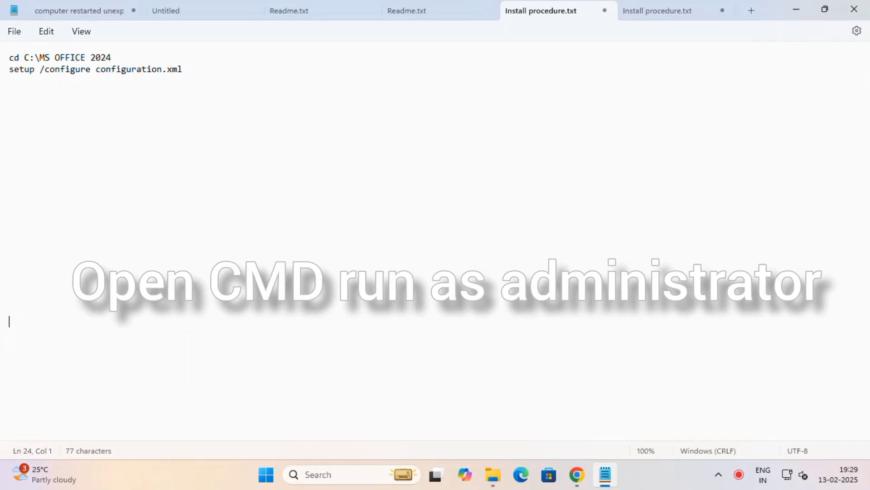
{"action": "left_click", "coordinate": [186, 217]}
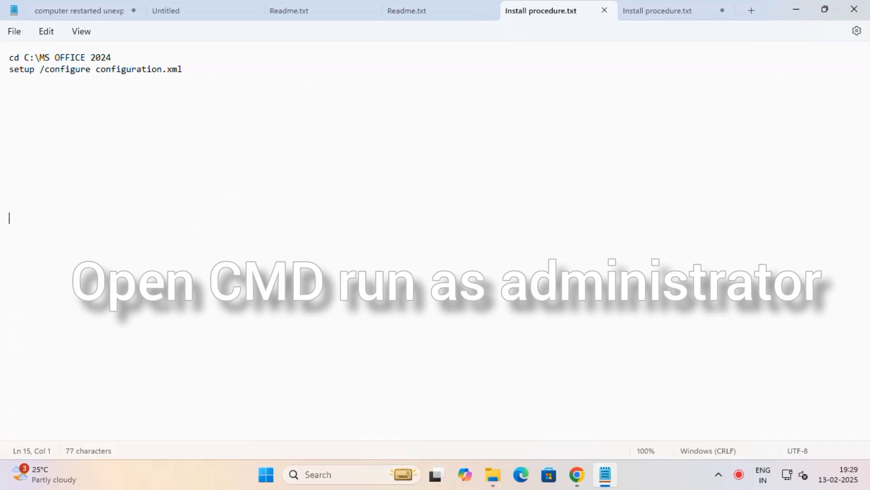
Step: Search Windows for cmd and open Command Prompt as administrator
{"action": "left_click", "coordinate": [355, 471]}
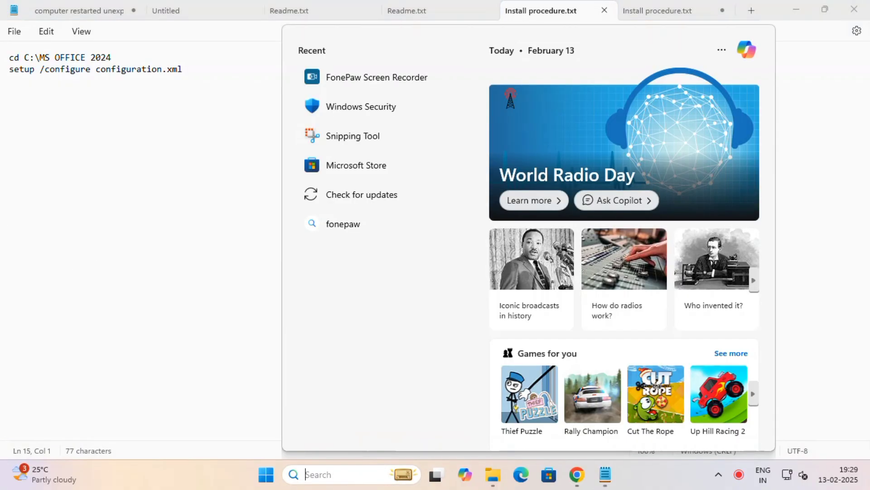
{"action": "type", "text": "cmd"}
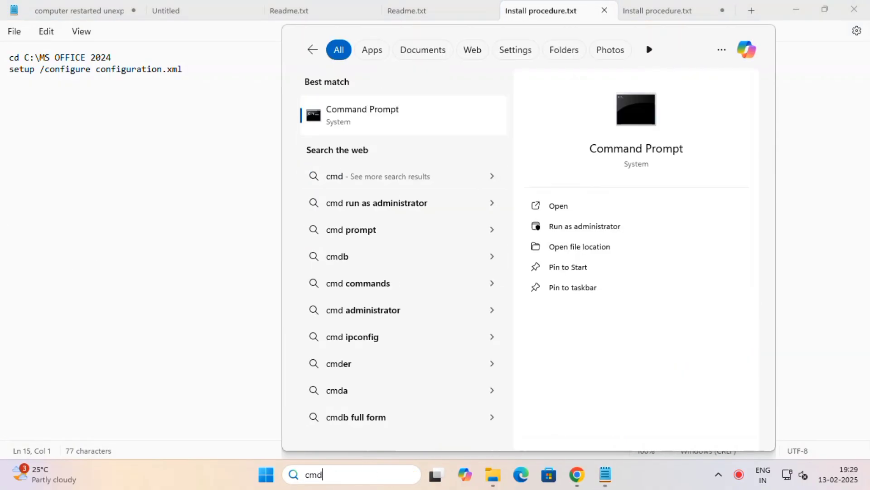
{"action": "right_click", "coordinate": [354, 113]}
{"action": "left_click", "coordinate": [418, 129]}
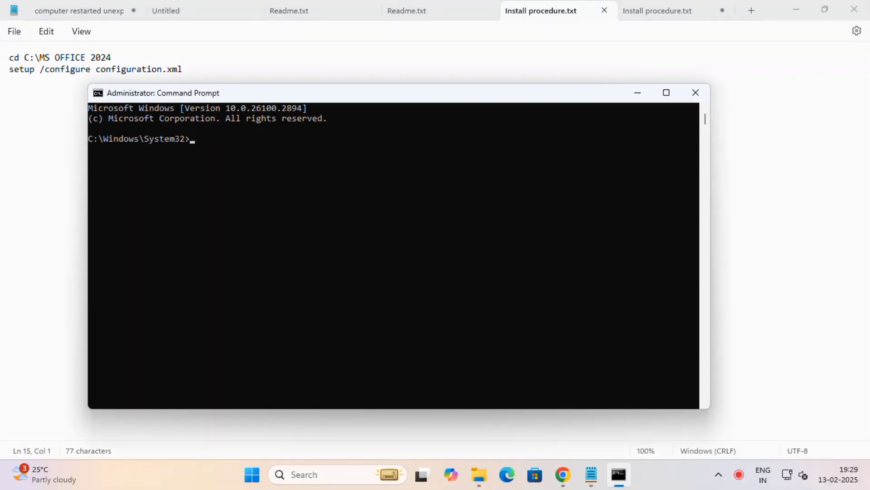
Step: Copy the cd C:\MS OFFICE 2024 command from the note and run it in the administrator Command Prompt
{"action": "left_click_drag", "start_coordinate": [111, 57], "coordinate": [8, 57]}
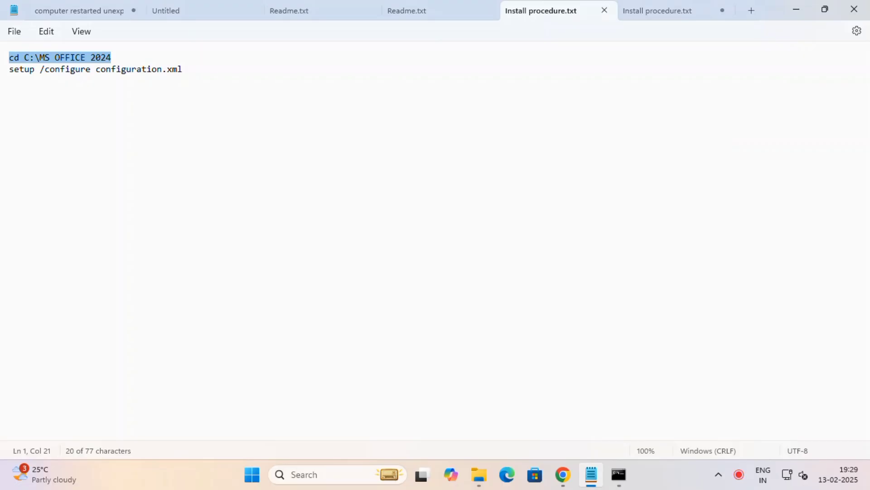
{"action": "right_click", "coordinate": [40, 57]}
{"action": "left_click", "coordinate": [87, 120]}
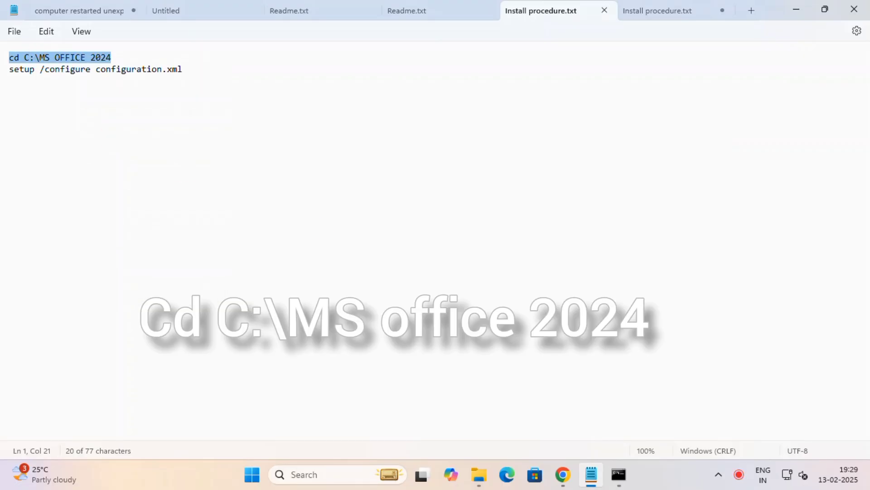
{"action": "left_click", "coordinate": [618, 474]}
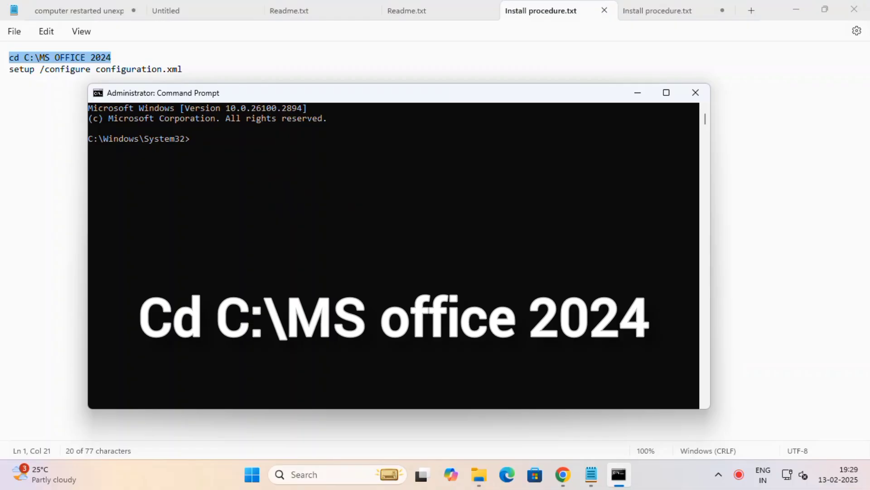
{"action": "key", "text": "ctrl+v"}
{"action": "key", "text": "Return"}
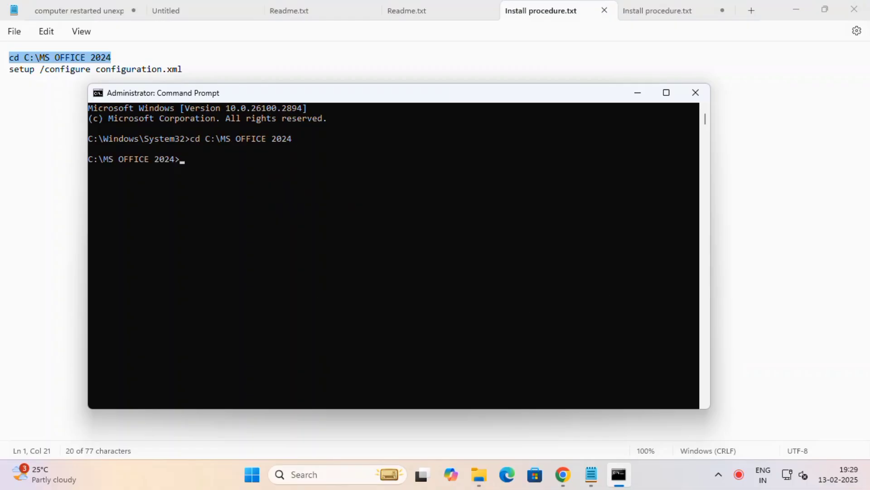
Step: Copy setup /configure configuration.xml from the note and run it in Command Prompt to install Office
{"action": "left_click_drag", "start_coordinate": [181, 69], "coordinate": [9, 69]}
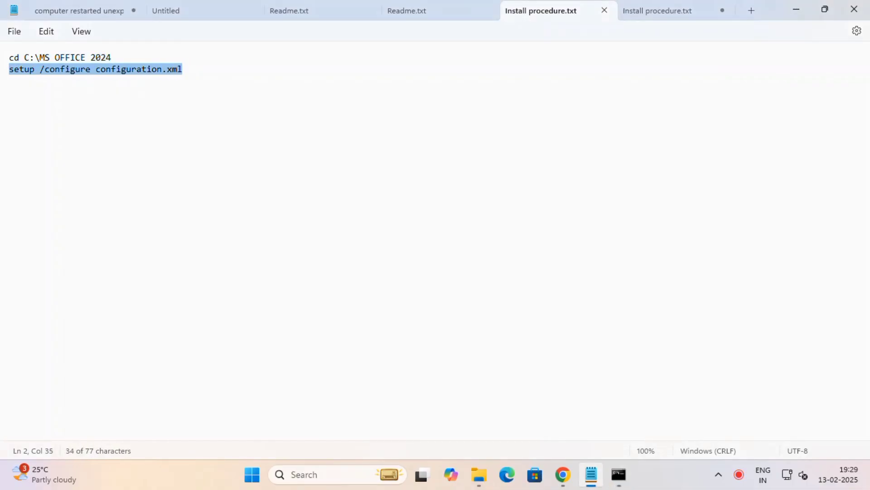
{"action": "right_click", "coordinate": [20, 68]}
{"action": "left_click", "coordinate": [56, 134]}
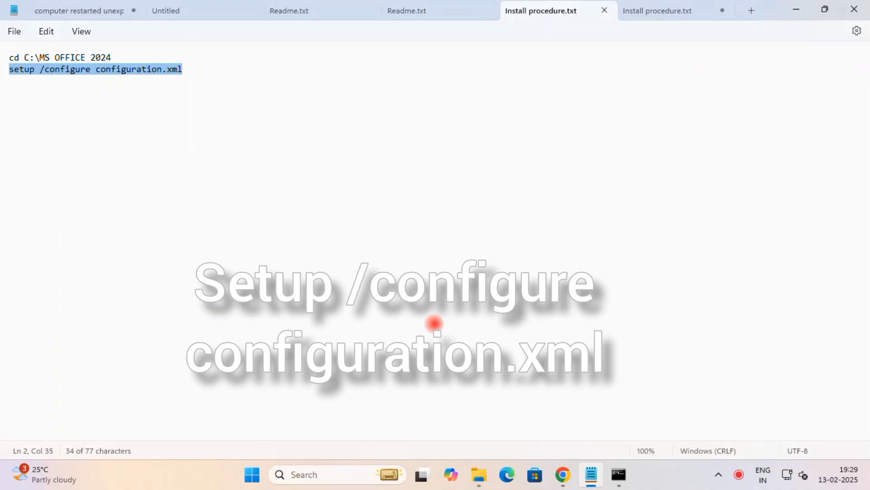
{"action": "left_click", "coordinate": [619, 474]}
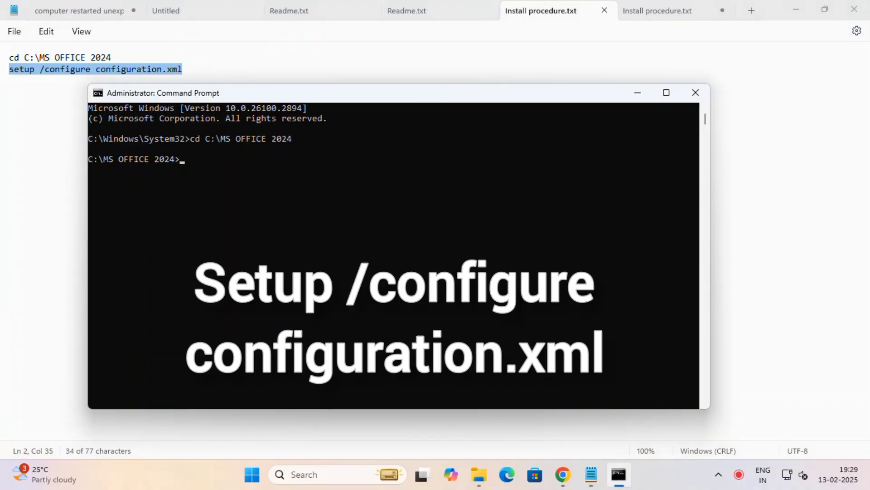
{"action": "key", "text": "ctrl+v"}
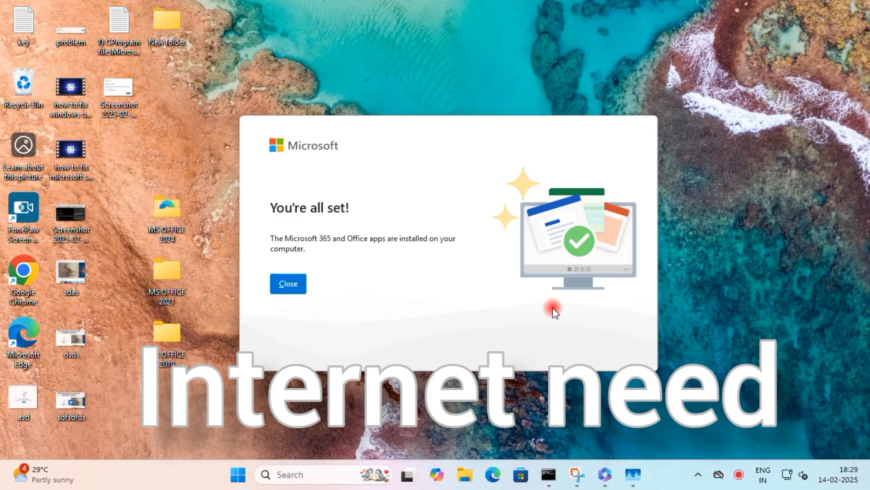
Step: Close the Microsoft window reporting that the Office installation is complete
{"action": "right_click", "coordinate": [524, 391]}
{"action": "left_click", "coordinate": [594, 232]}
{"action": "left_click", "coordinate": [444, 302]}
{"action": "left_click", "coordinate": [282, 283]}
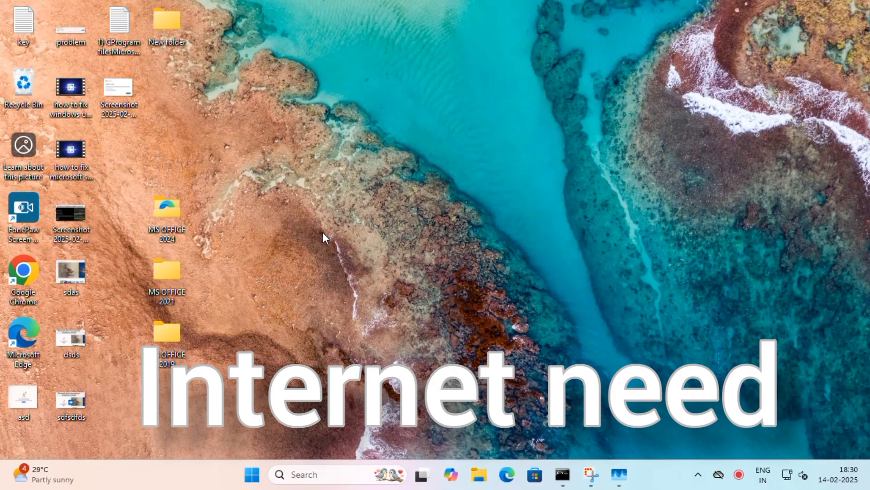
Step: Launch Excel with the Run command excel and open its Account page to check the product information and activation
{"action": "key", "text": "super+r"}
{"action": "type", "text": "exce"}
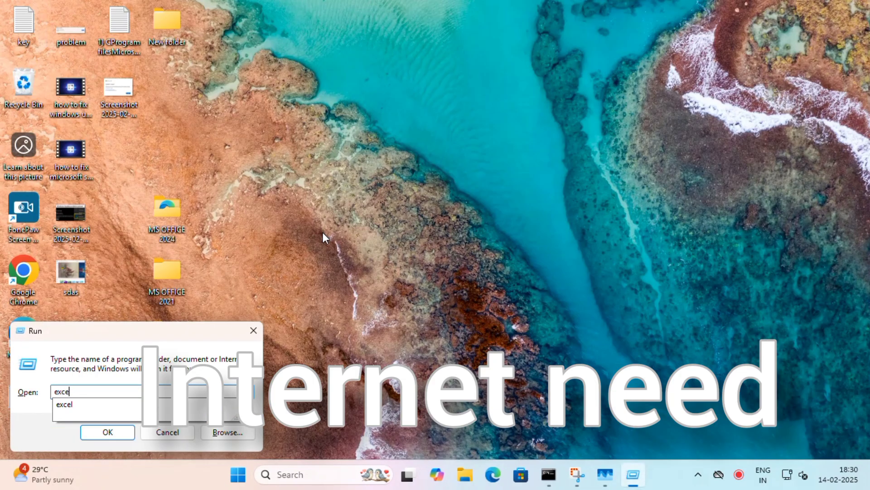
{"action": "type", "text": "l"}
{"action": "key", "text": "Return"}
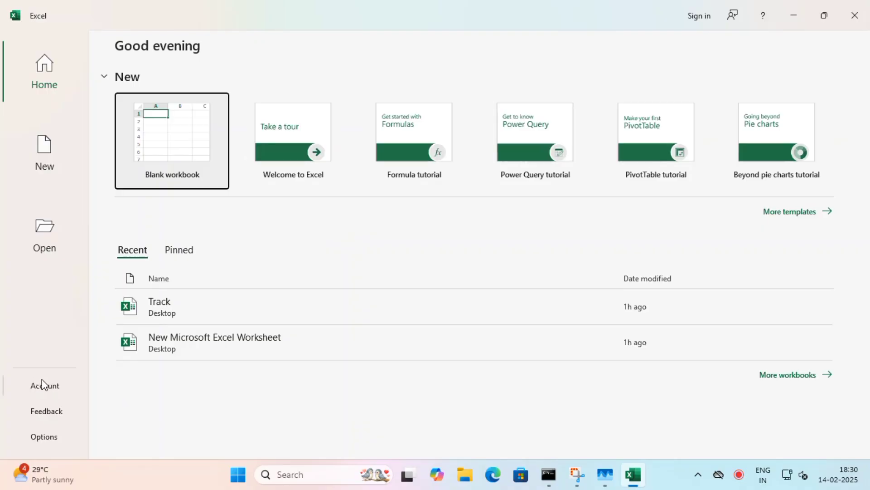
{"action": "left_click", "coordinate": [43, 385]}
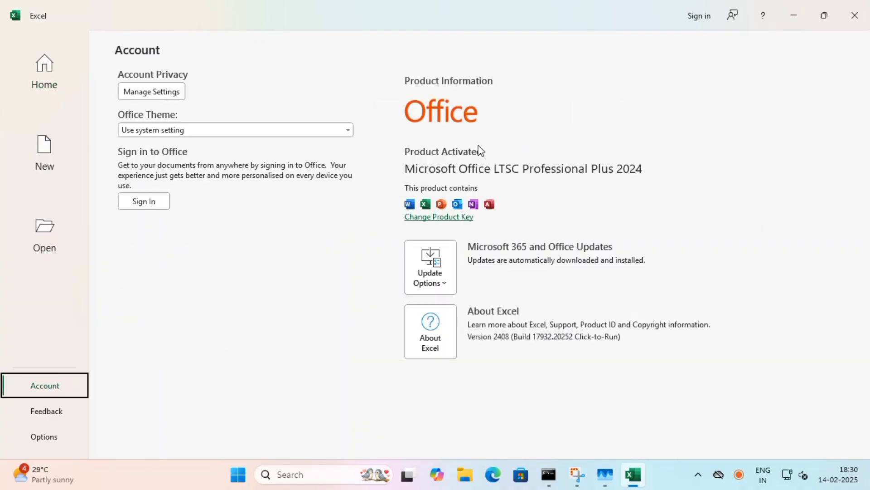